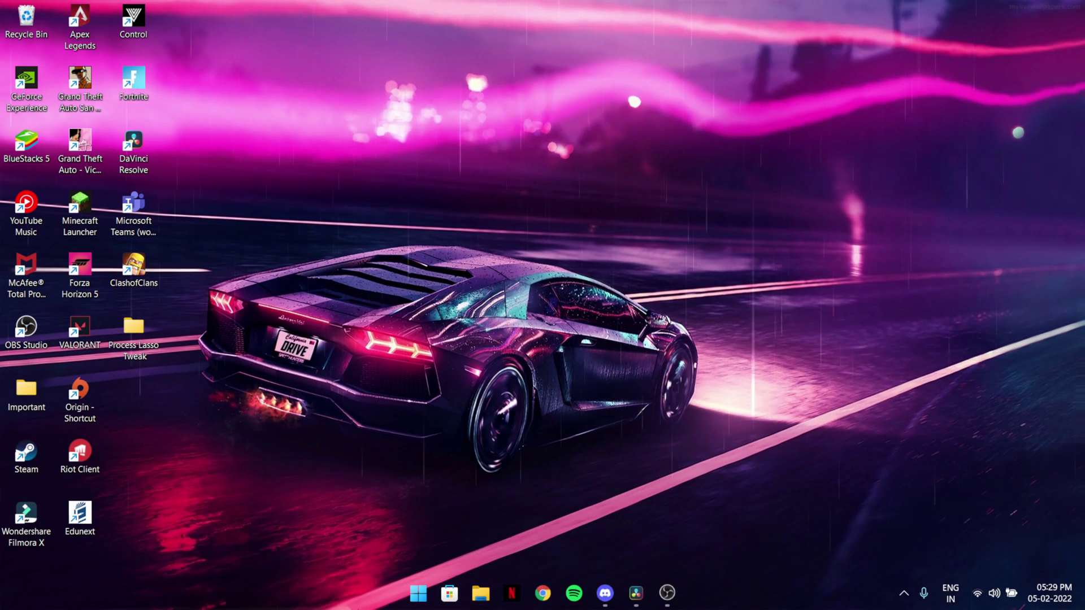
- Open Discord's #process-lasso channel and highlight the restore-point warning above Process_Lasso_Tweak.rar
{"action": "left_click", "coordinate": [604, 593]}
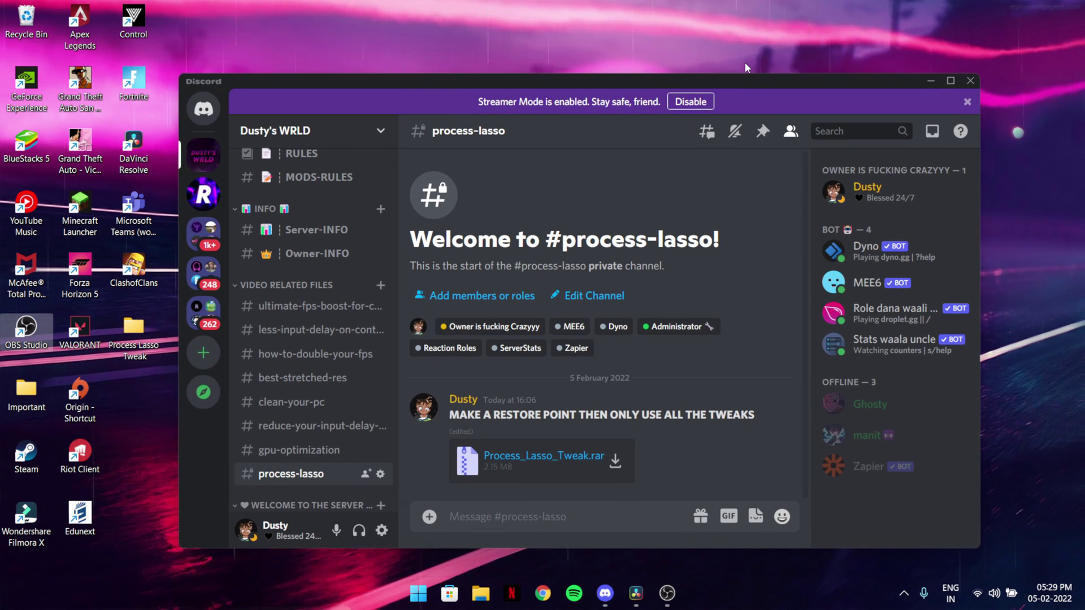
{"action": "left_click_drag", "start_coordinate": [732, 81], "coordinate": [719, 41]}
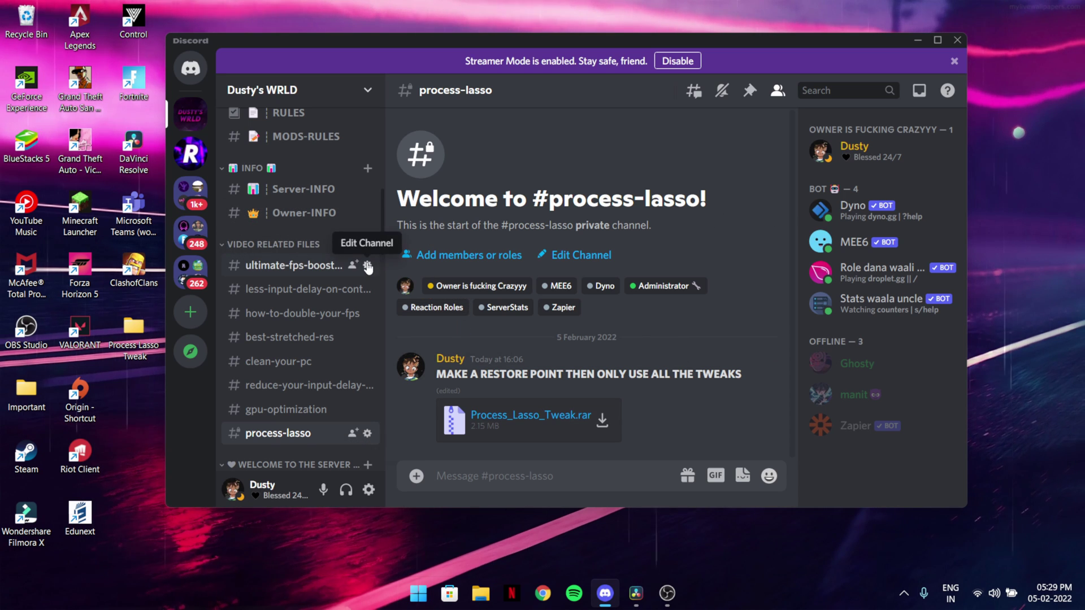
{"action": "scroll", "coordinate": [305, 339], "scroll_direction": "down", "scroll_amount": 3}
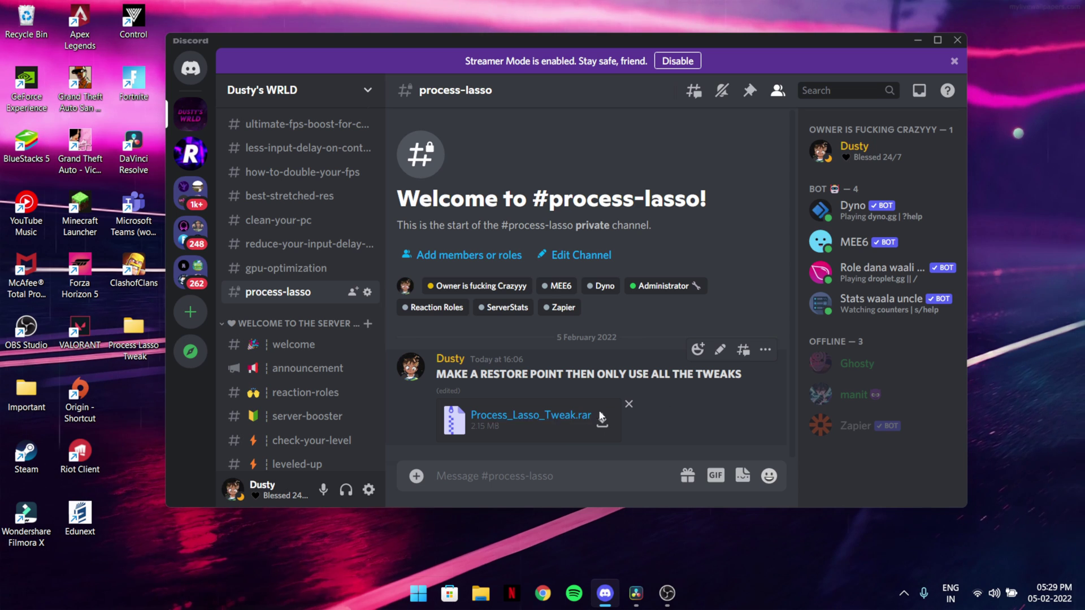
{"action": "left_click_drag", "start_coordinate": [442, 379], "coordinate": [742, 376]}
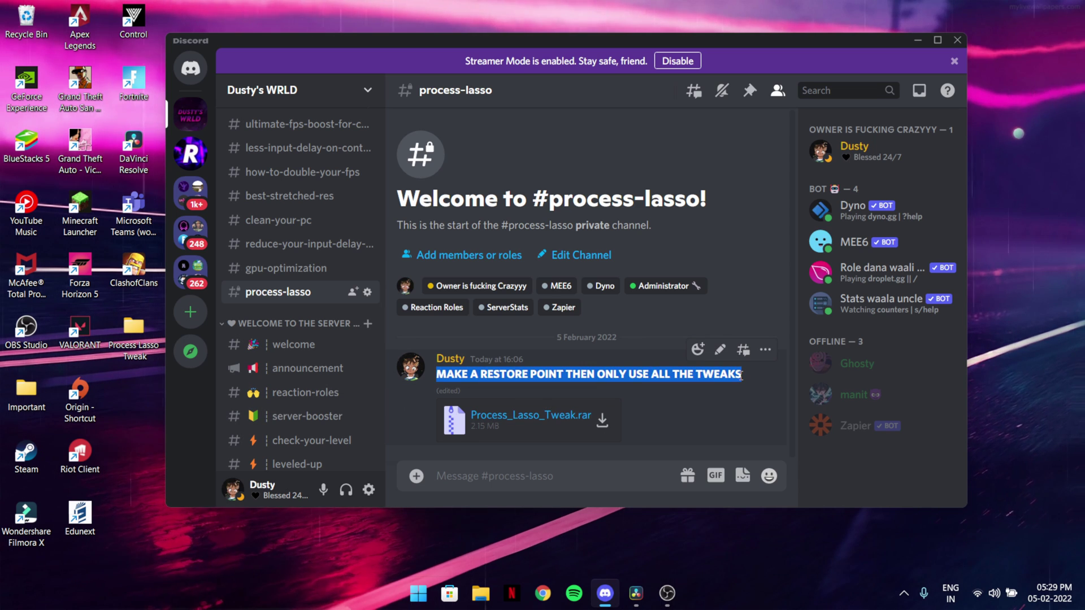
{"action": "double_click", "coordinate": [511, 374]}
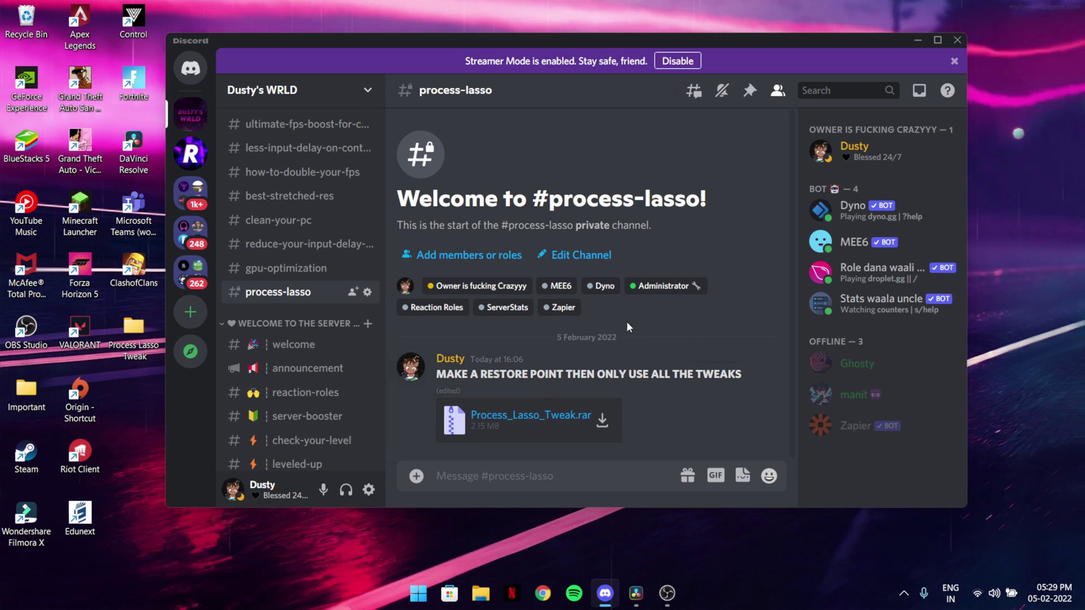
{"action": "key", "text": "super"}
{"action": "type", "text": "re"}
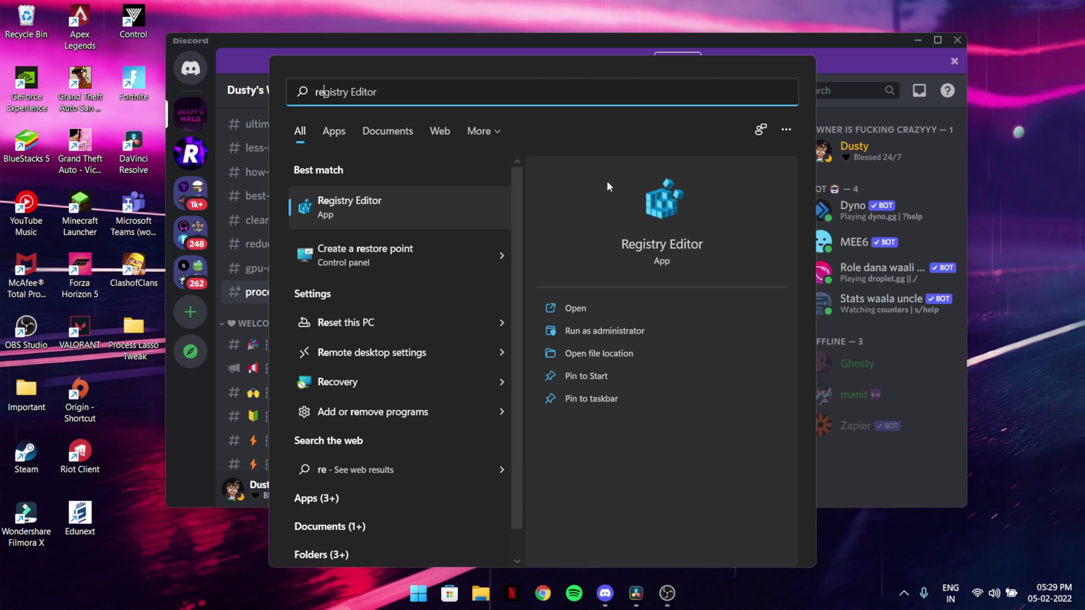
{"action": "type", "text": "sto"}
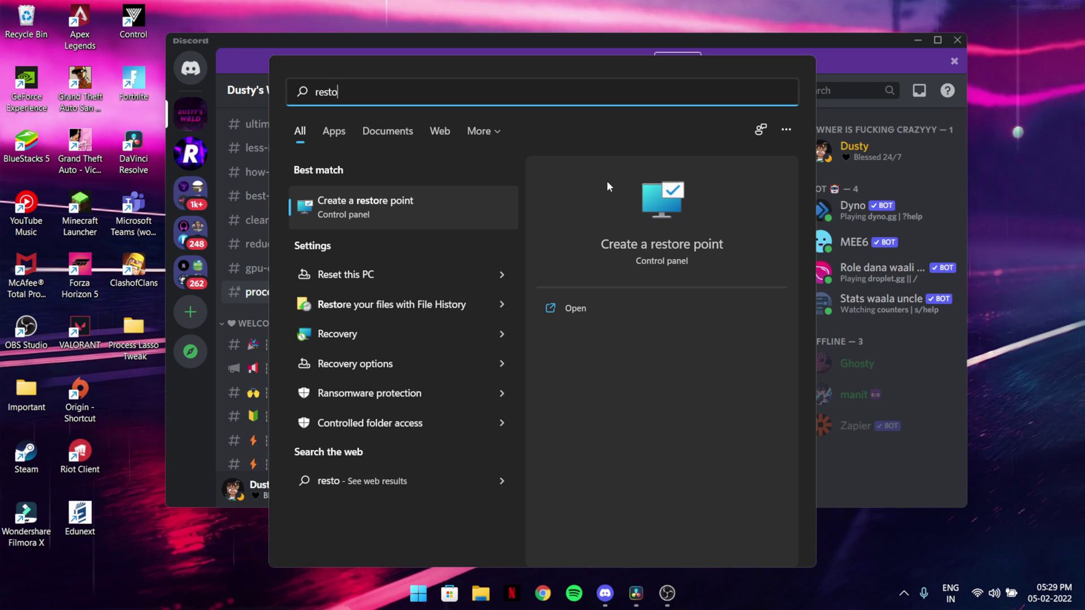
{"action": "left_click", "coordinate": [643, 311]}
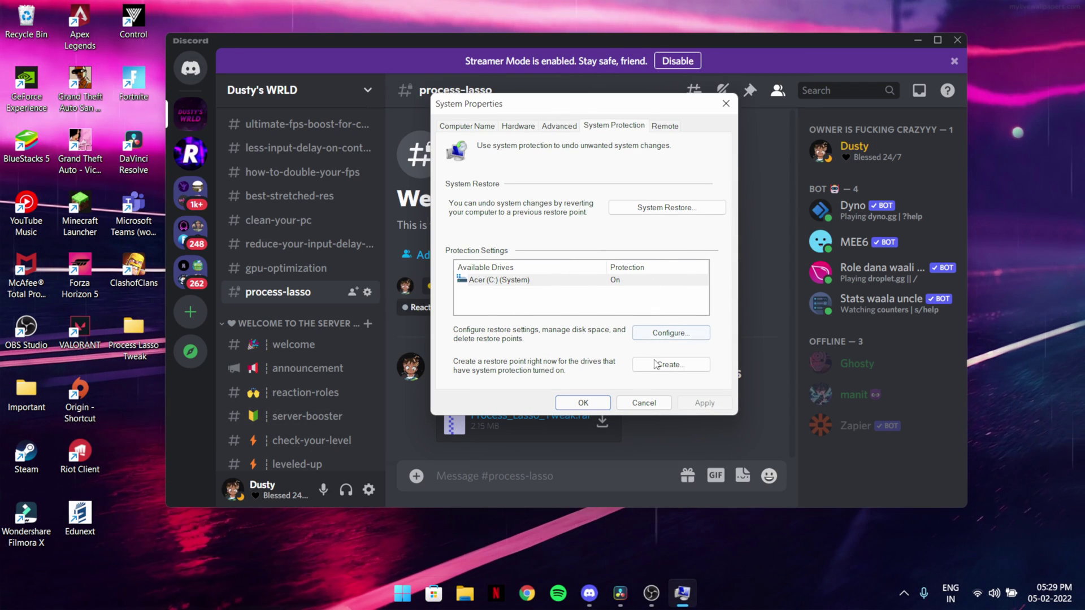
{"action": "left_click", "coordinate": [664, 362]}
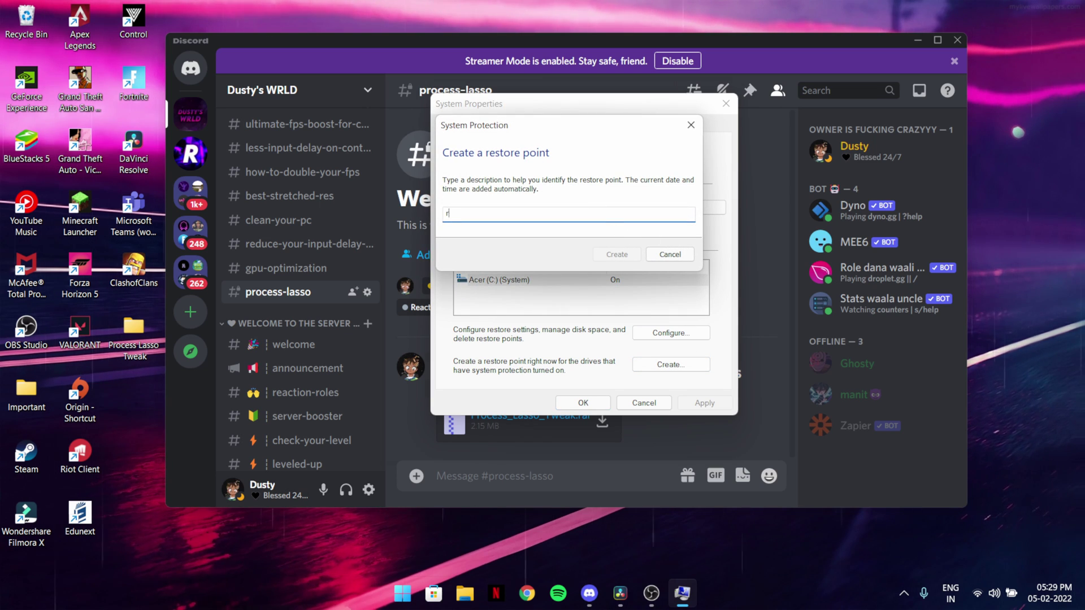
{"action": "left_click", "coordinate": [670, 254]}
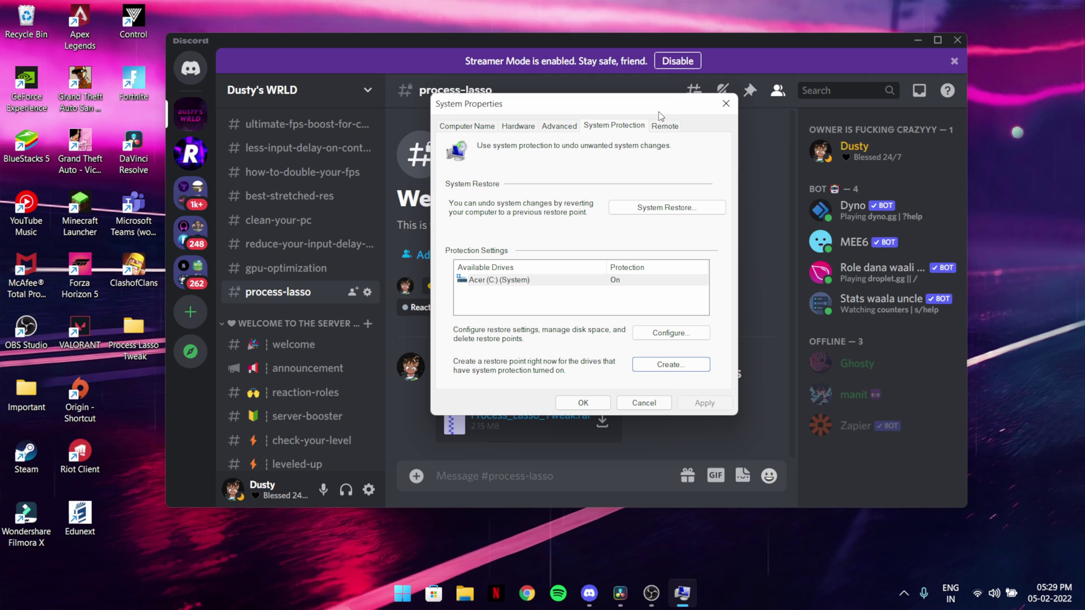
{"action": "left_click_drag", "start_coordinate": [659, 110], "coordinate": [729, 164]}
{"action": "left_click", "coordinate": [801, 164]}
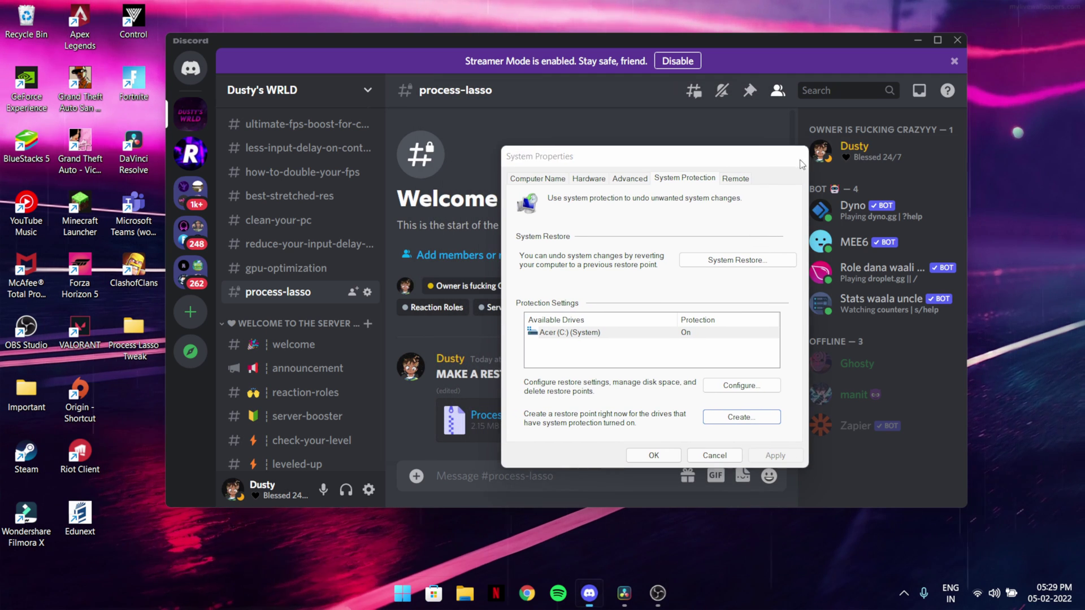
{"action": "double_click", "coordinate": [481, 374]}
{"action": "double_click", "coordinate": [607, 372]}
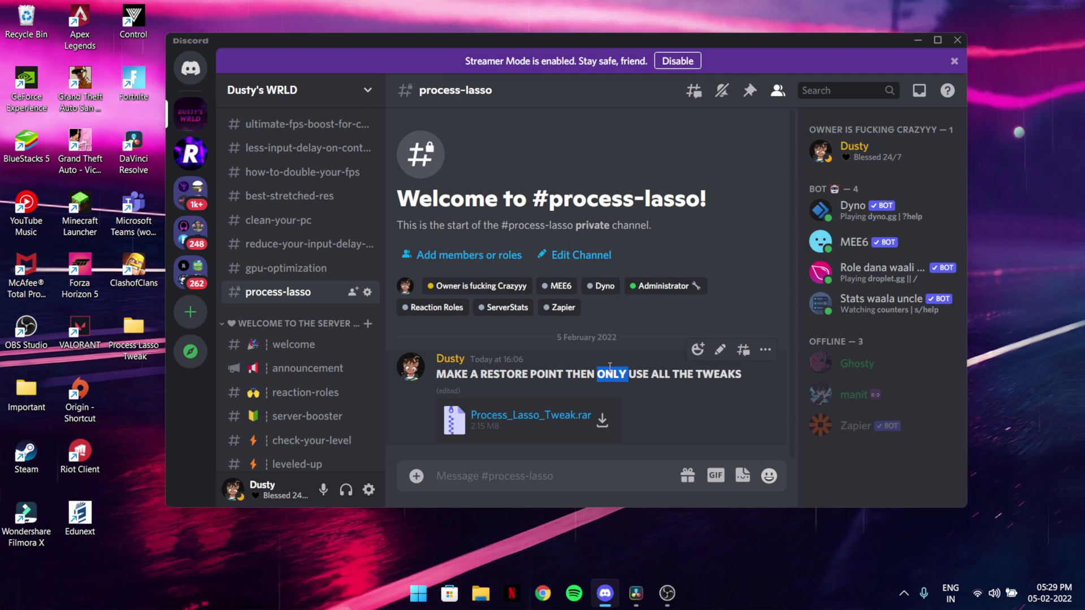
{"action": "triple_click", "coordinate": [608, 372]}
{"action": "left_click", "coordinate": [607, 370]}
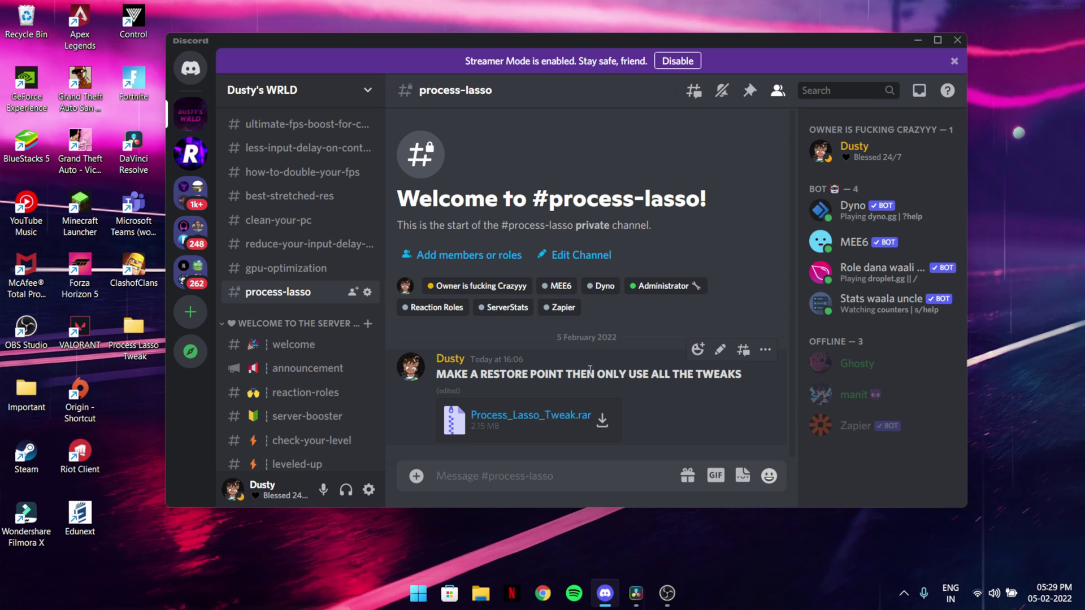
{"action": "triple_click", "coordinate": [543, 378]}
{"action": "left_click", "coordinate": [660, 377]}
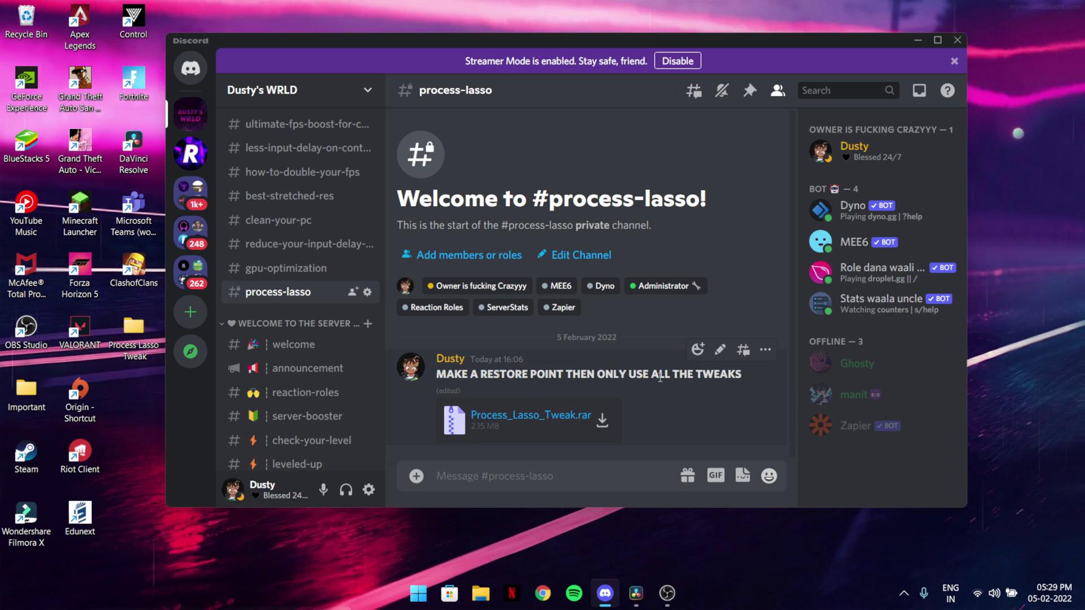
{"action": "triple_click", "coordinate": [579, 376]}
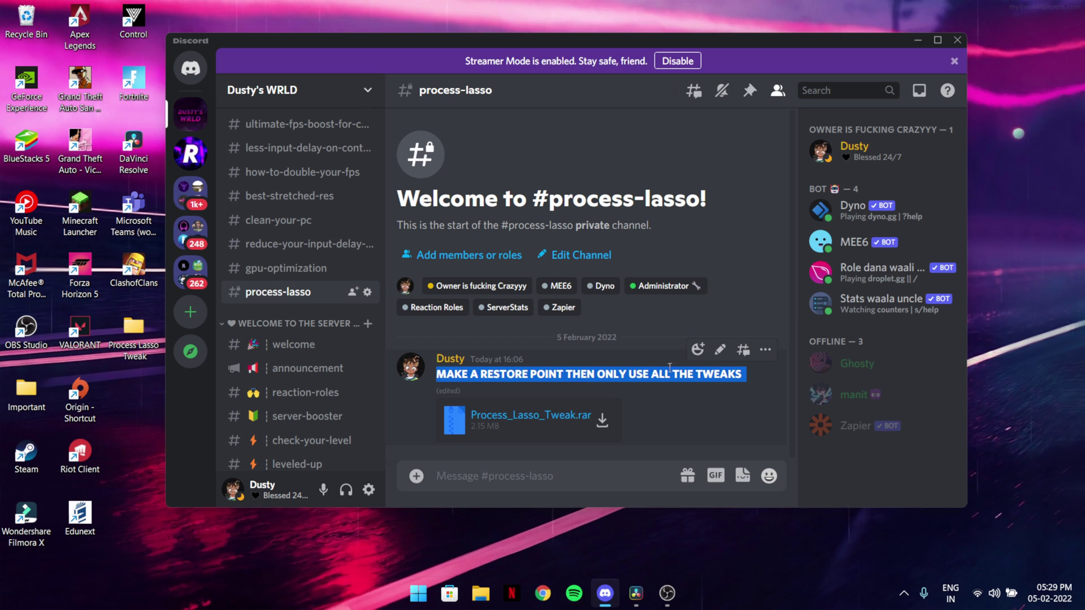
{"action": "left_click", "coordinate": [640, 378]}
{"action": "left_click", "coordinate": [518, 367]}
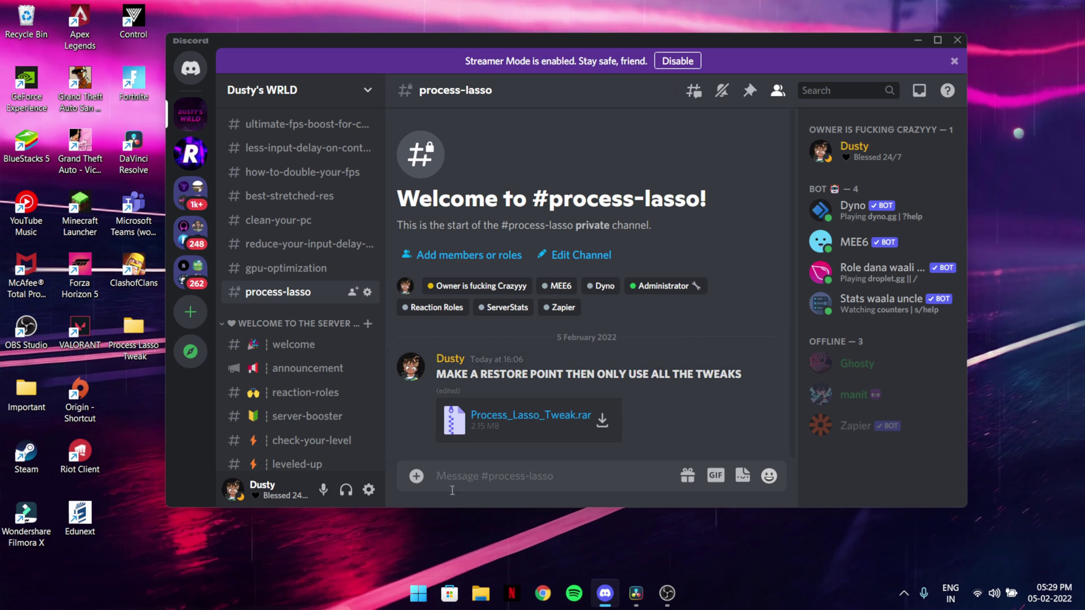
{"action": "left_click", "coordinate": [423, 591]}
{"action": "type", "text": "c"}
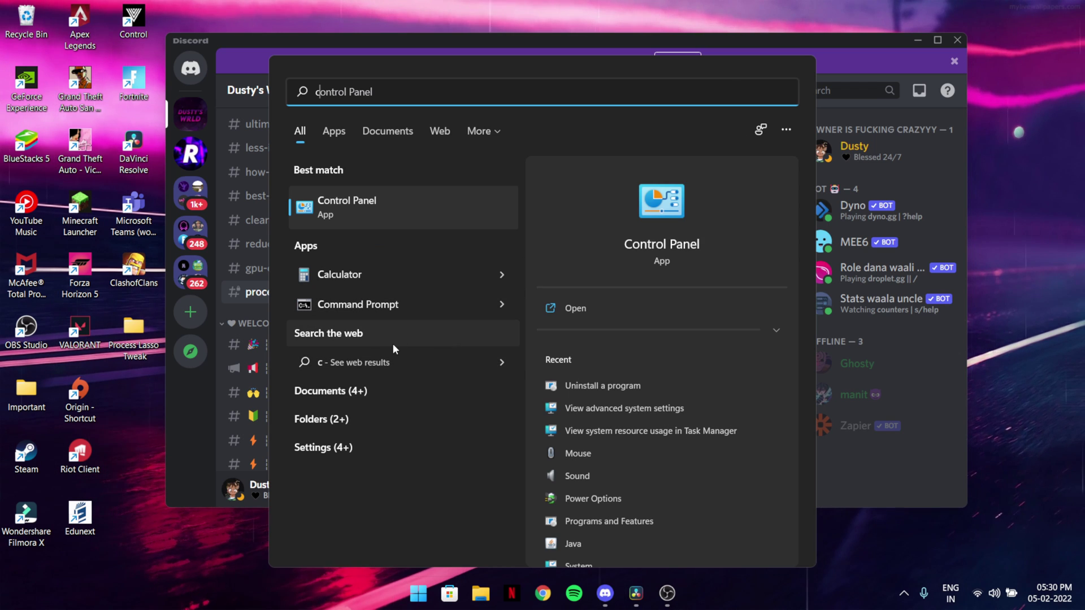
{"action": "type", "text": "redentia"}
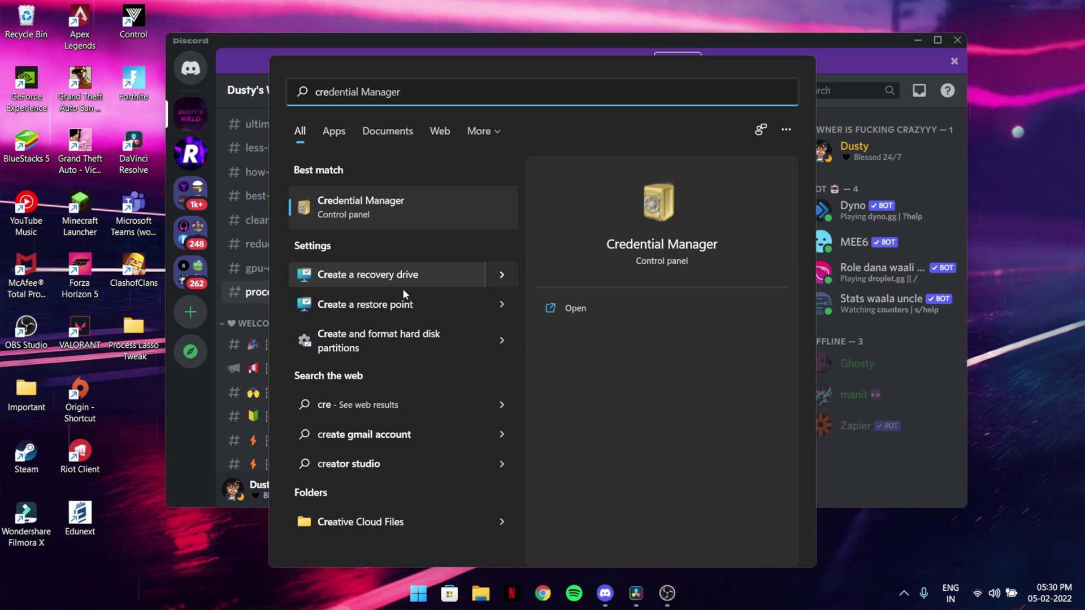
{"action": "left_click", "coordinate": [395, 304]}
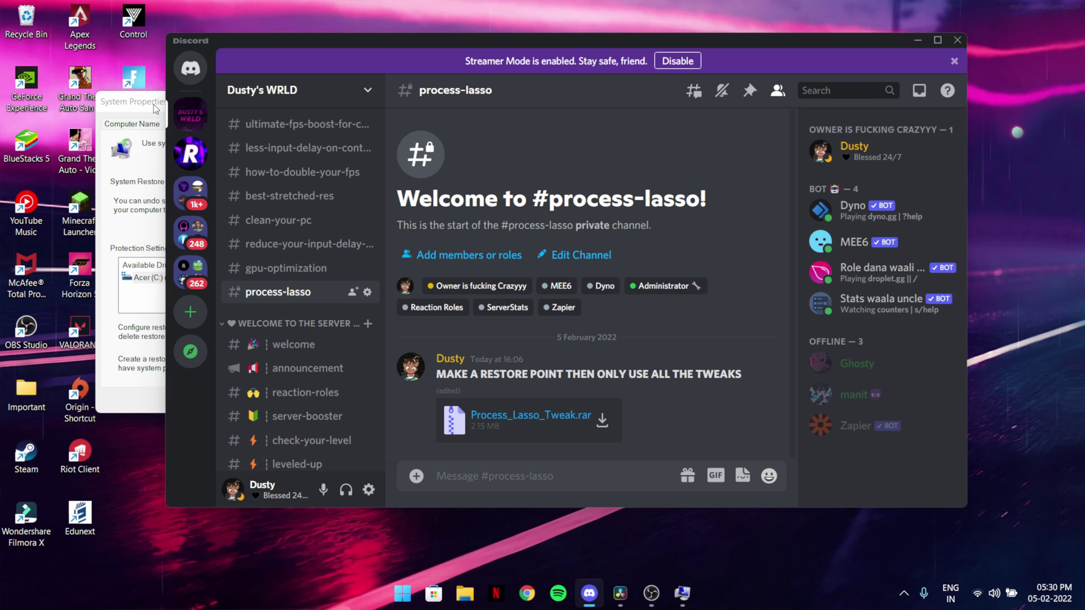
{"action": "left_click_drag", "start_coordinate": [156, 109], "coordinate": [515, 136]}
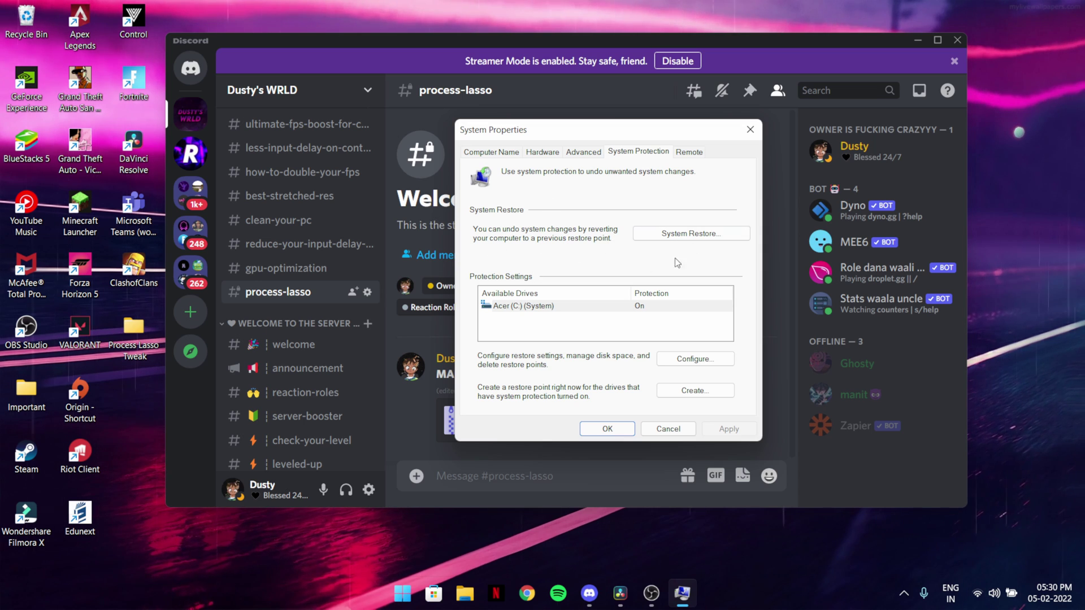
{"action": "left_click", "coordinate": [749, 130]}
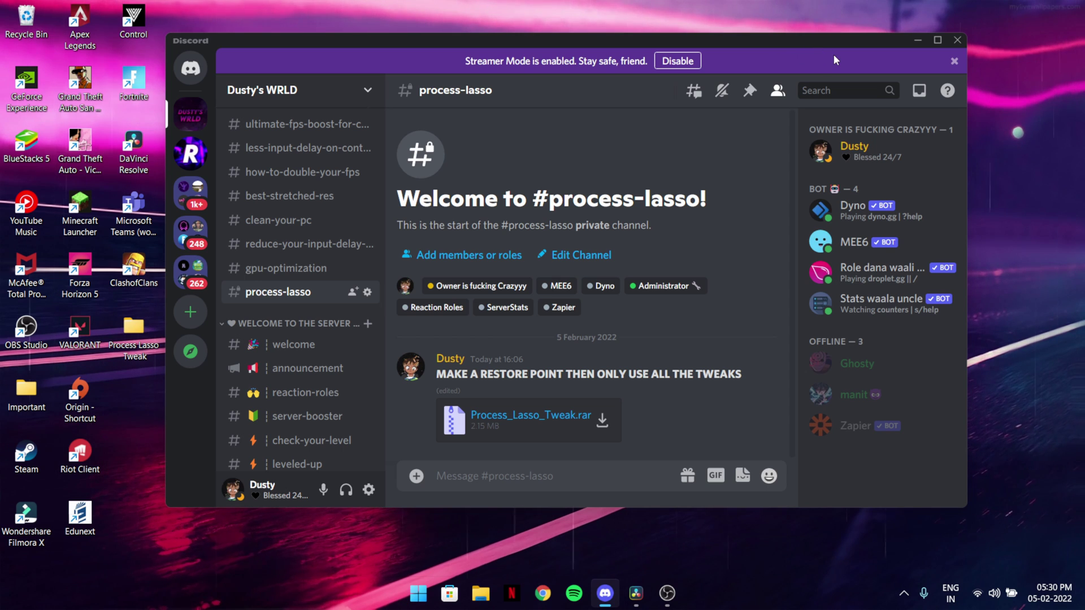
{"action": "left_click_drag", "start_coordinate": [842, 48], "coordinate": [869, 61]}
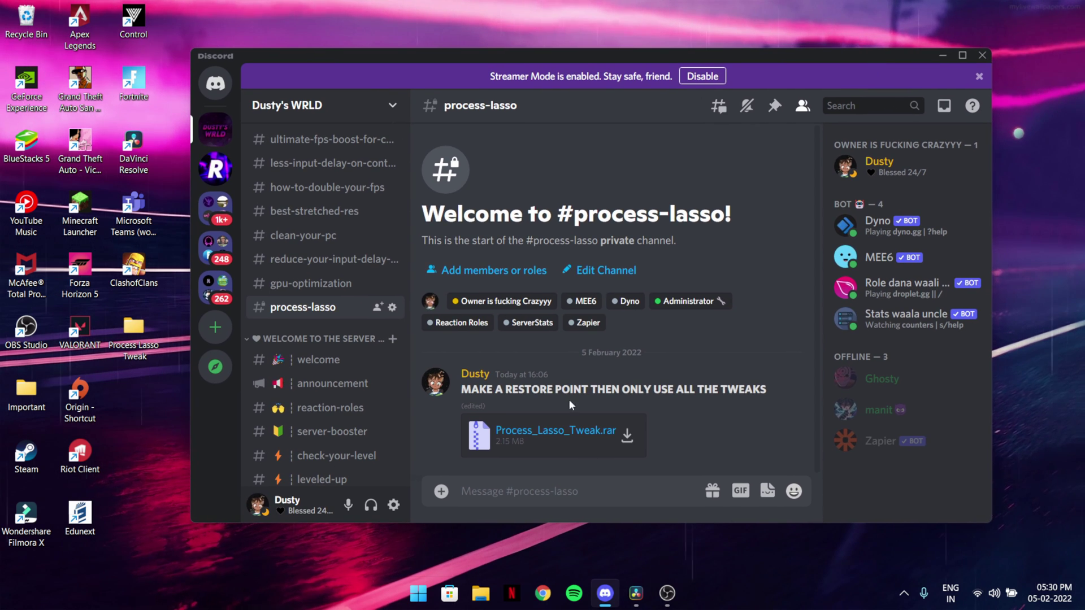
- Run processlassosetup64 and install Process Lasso with the default components and folder
{"action": "left_click", "coordinate": [943, 56]}
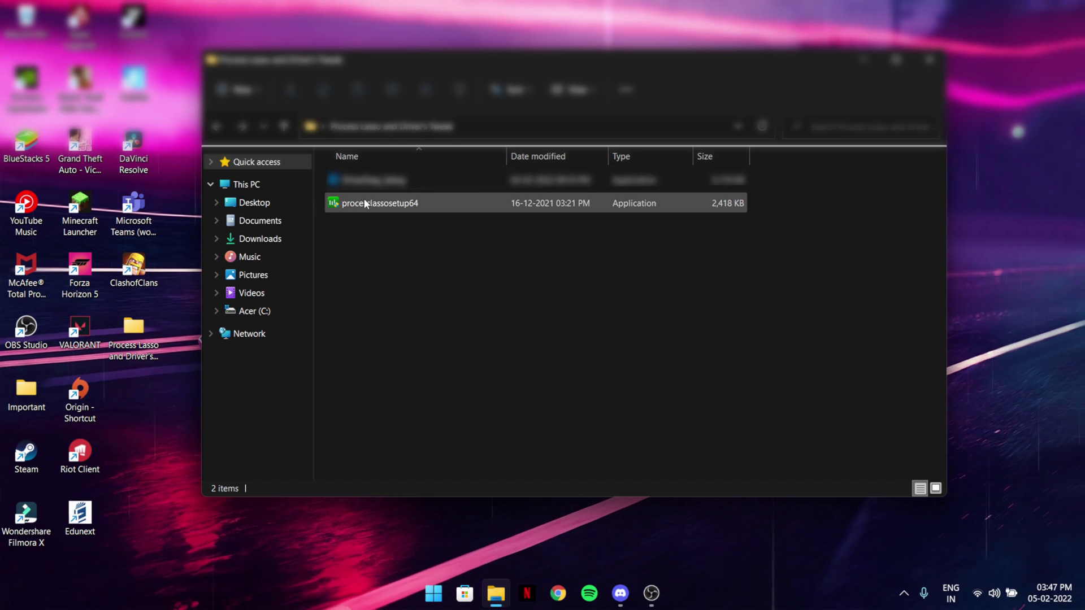
{"action": "left_click", "coordinate": [464, 210]}
{"action": "double_click", "coordinate": [495, 199]}
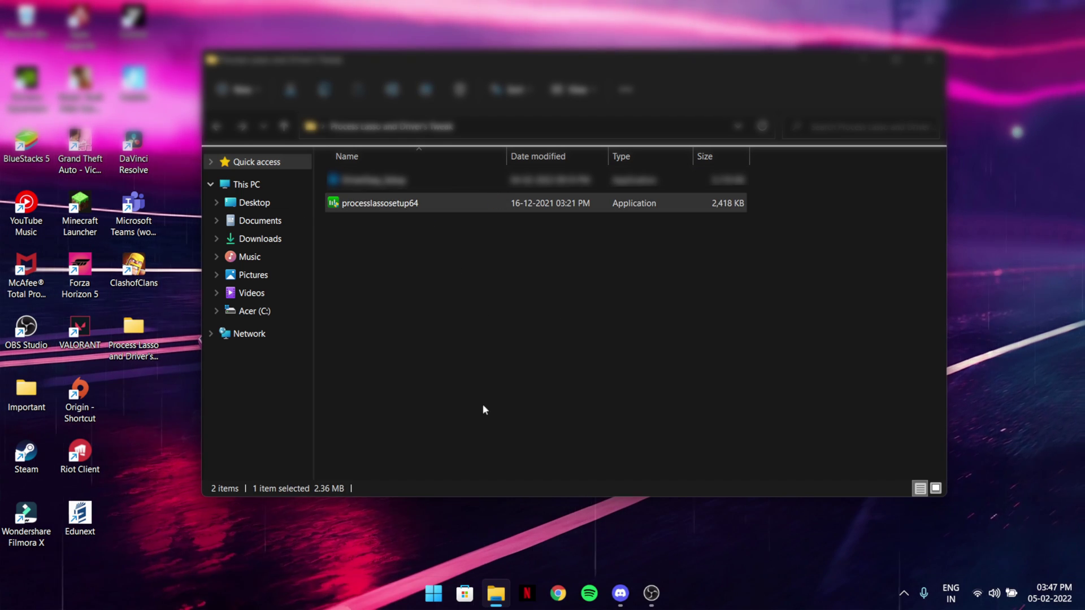
{"action": "left_click", "coordinate": [528, 327]}
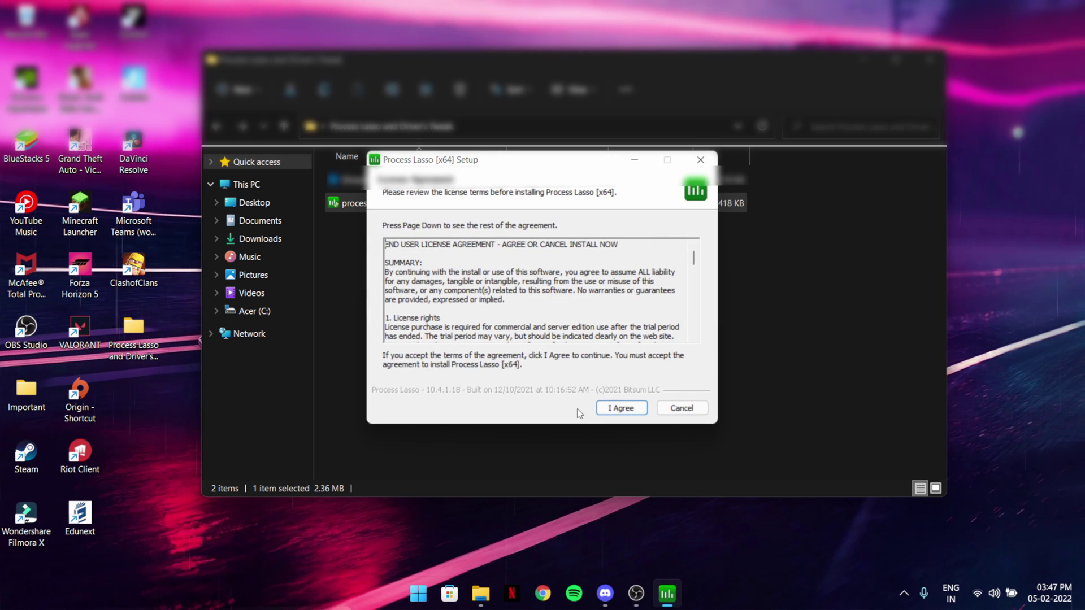
{"action": "left_click", "coordinate": [621, 407]}
{"action": "left_click", "coordinate": [621, 407]}
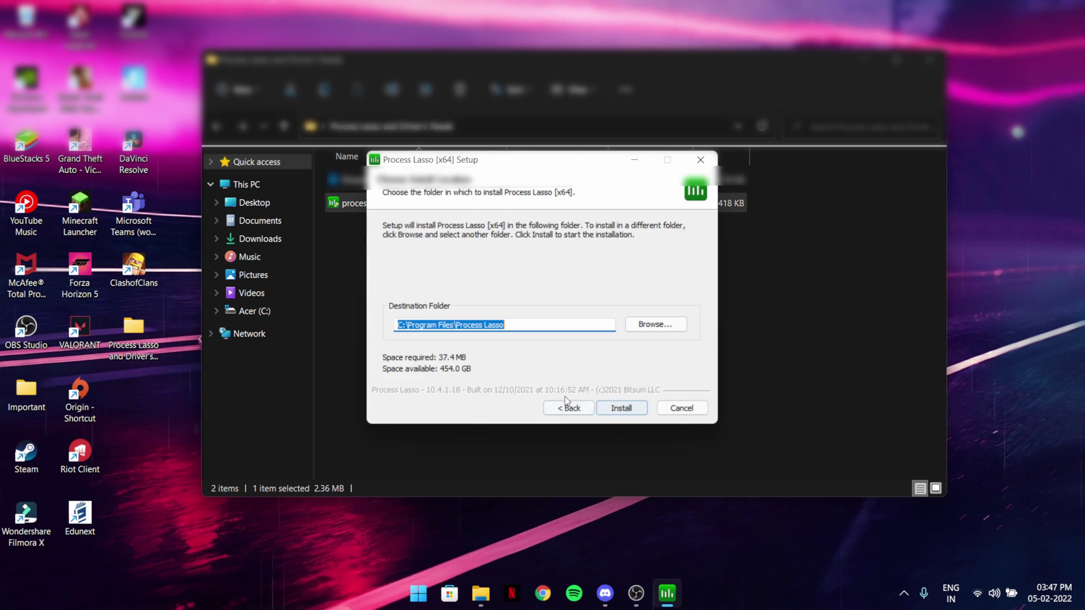
{"action": "left_click", "coordinate": [622, 408]}
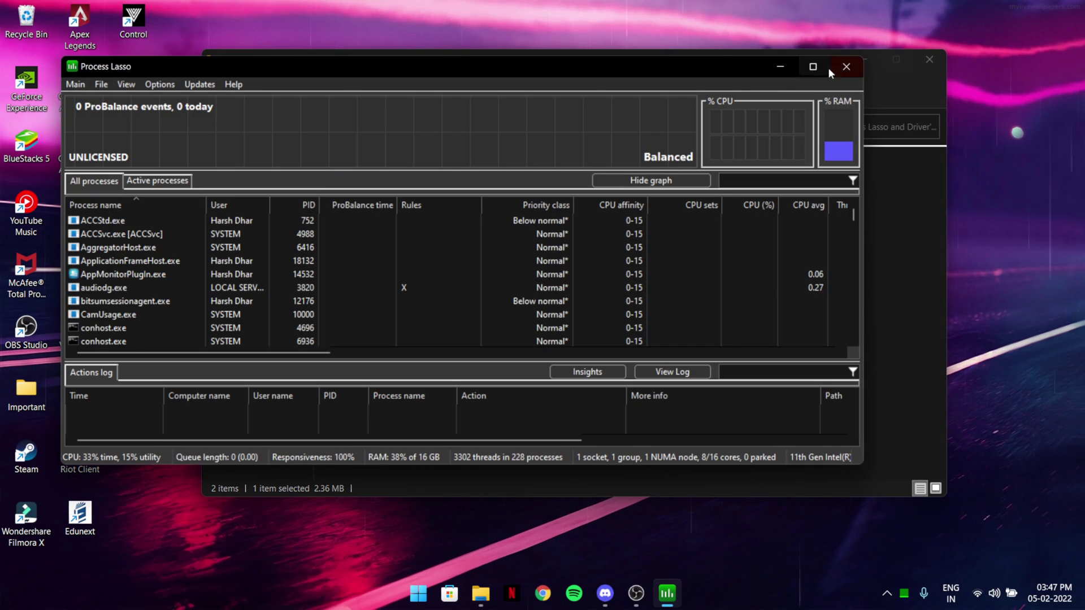
- Move the Process Lasso window aside and close File Explorer
{"action": "left_click_drag", "start_coordinate": [582, 74], "coordinate": [777, 84]}
{"action": "left_click", "coordinate": [819, 59]}
{"action": "left_click", "coordinate": [940, 59]}
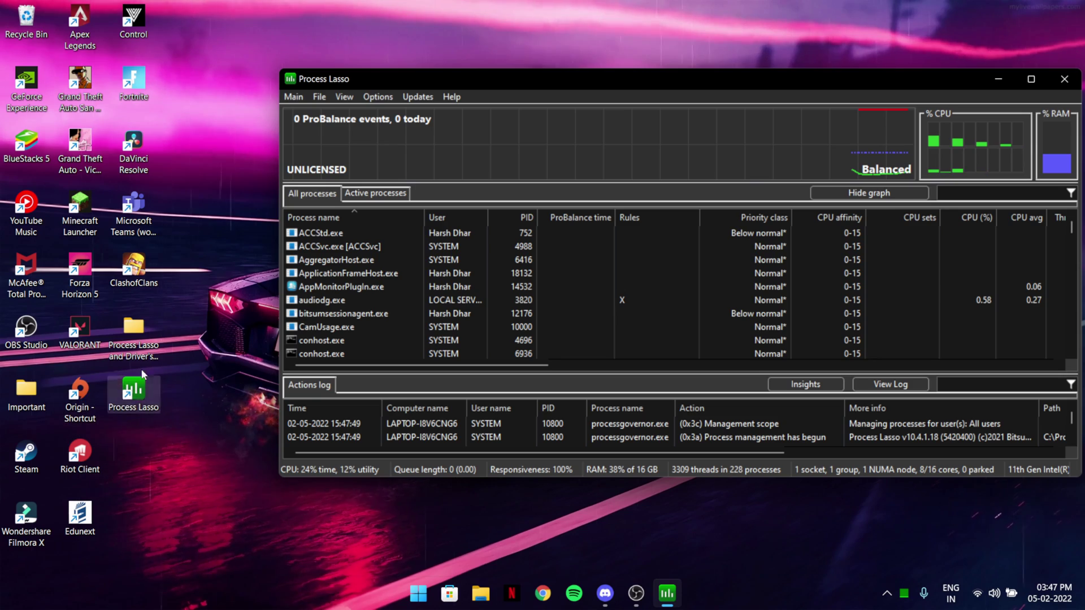
{"action": "double_click", "coordinate": [673, 82]}
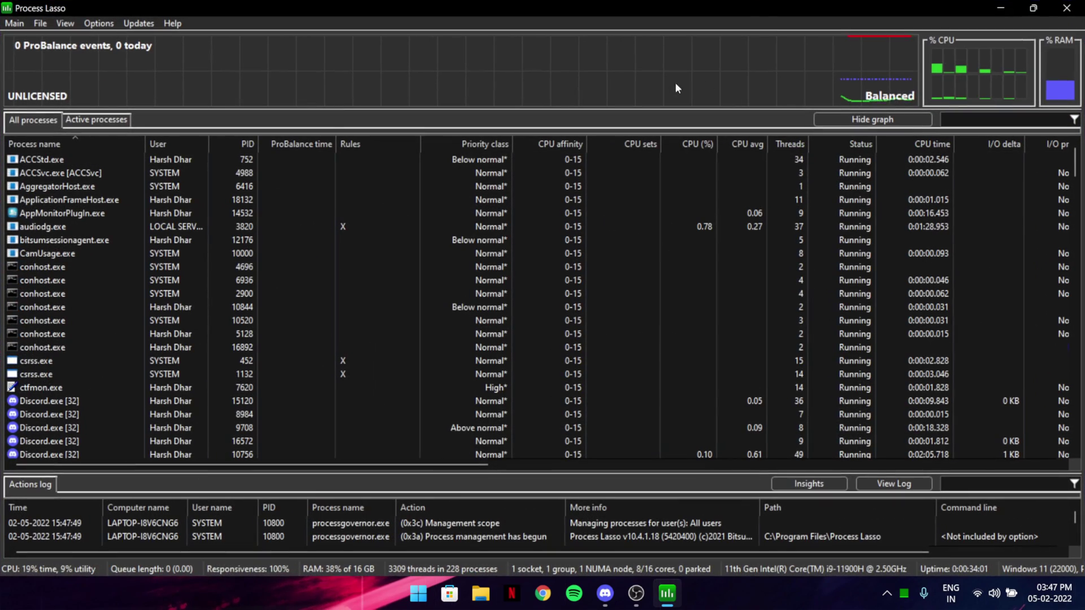
{"action": "left_click", "coordinate": [1033, 8]}
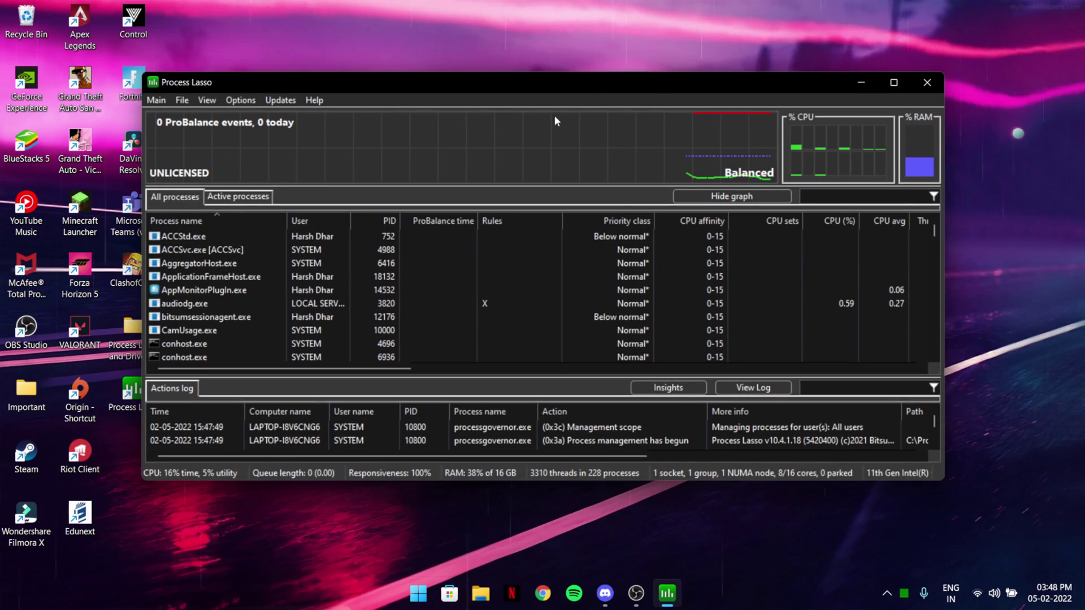
{"action": "left_click_drag", "start_coordinate": [615, 89], "coordinate": [607, 93]}
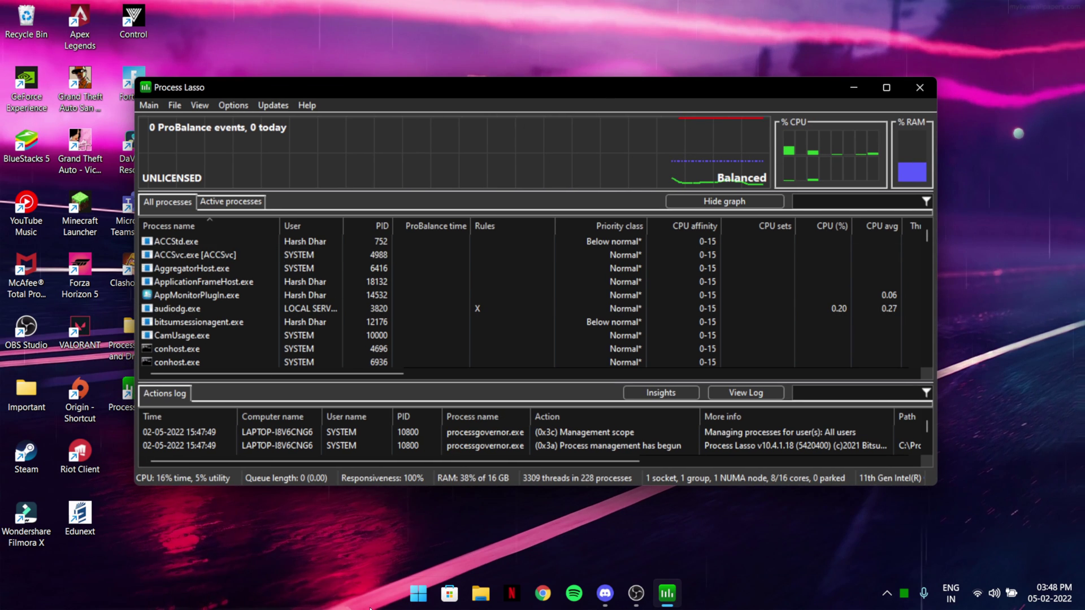
{"action": "left_click", "coordinate": [149, 107]}
{"action": "mouse_move", "coordinate": [210, 178]}
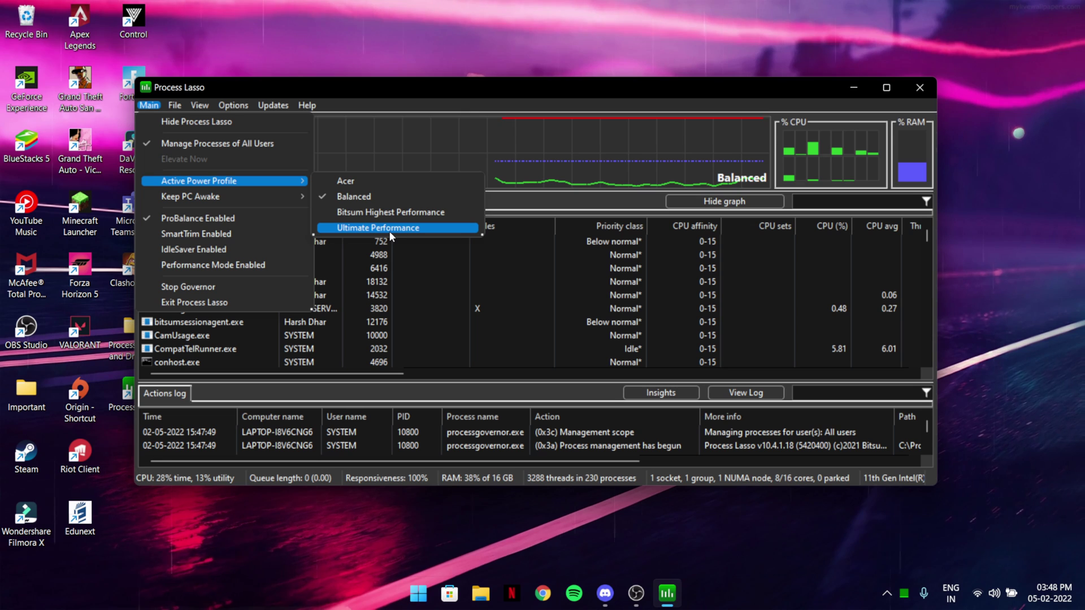
- Switch Process Lasso to Bitsum Highest Performance, enable Performance Mode, then minimize the window
{"action": "left_click", "coordinate": [384, 213]}
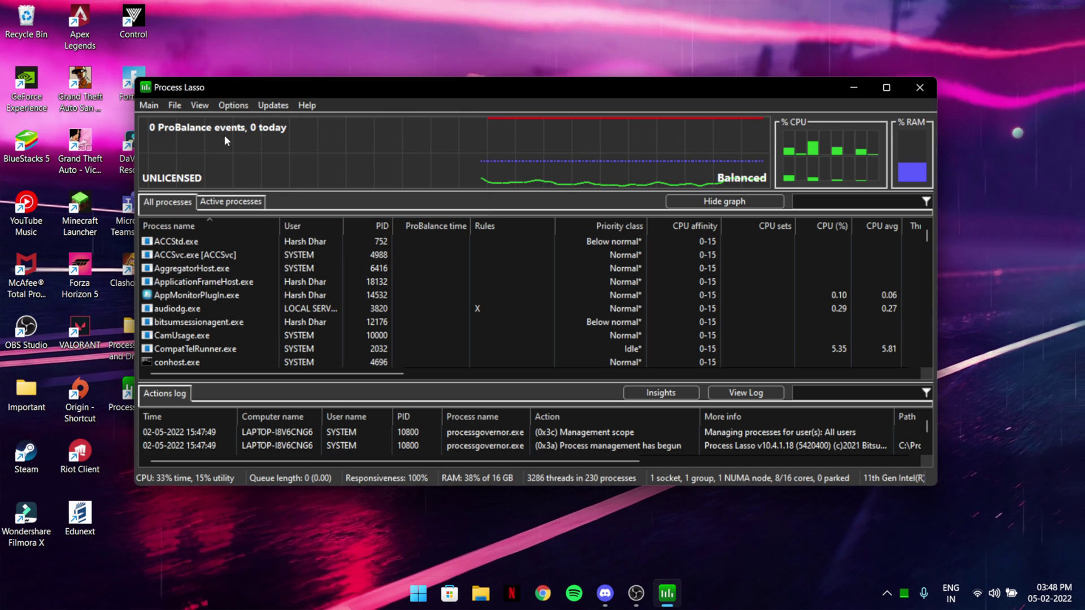
{"action": "left_click", "coordinate": [149, 105]}
{"action": "mouse_move", "coordinate": [294, 196]}
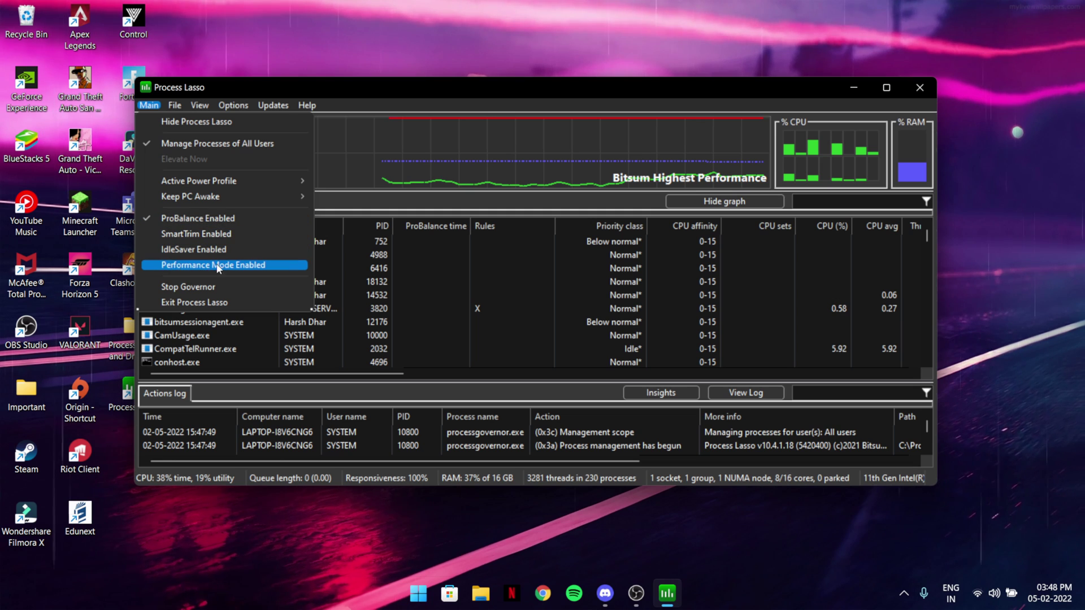
{"action": "left_click", "coordinate": [195, 265]}
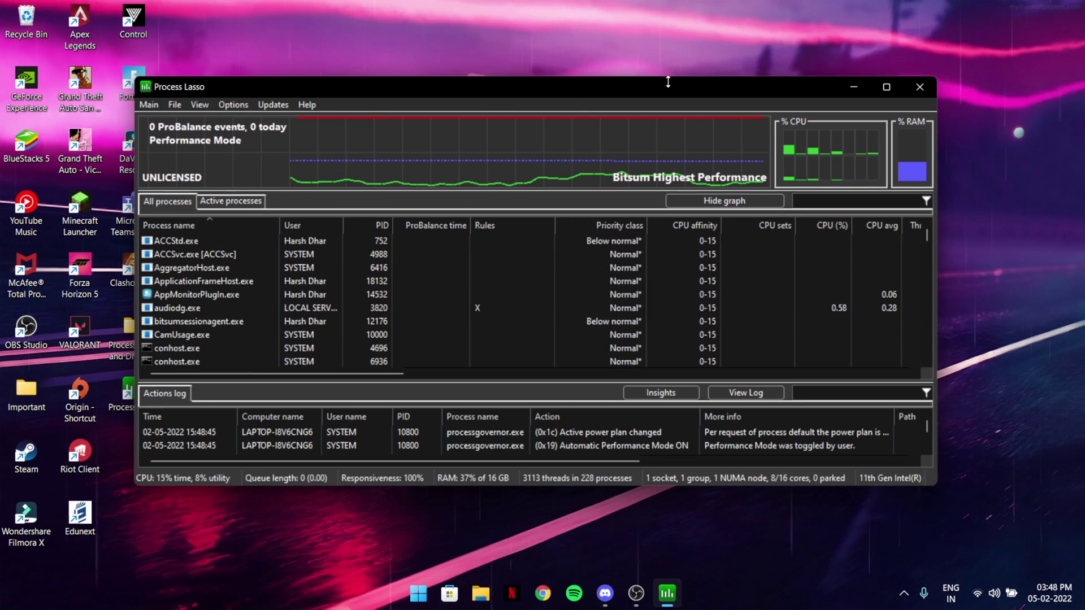
{"action": "left_click_drag", "start_coordinate": [649, 87], "coordinate": [687, 83]}
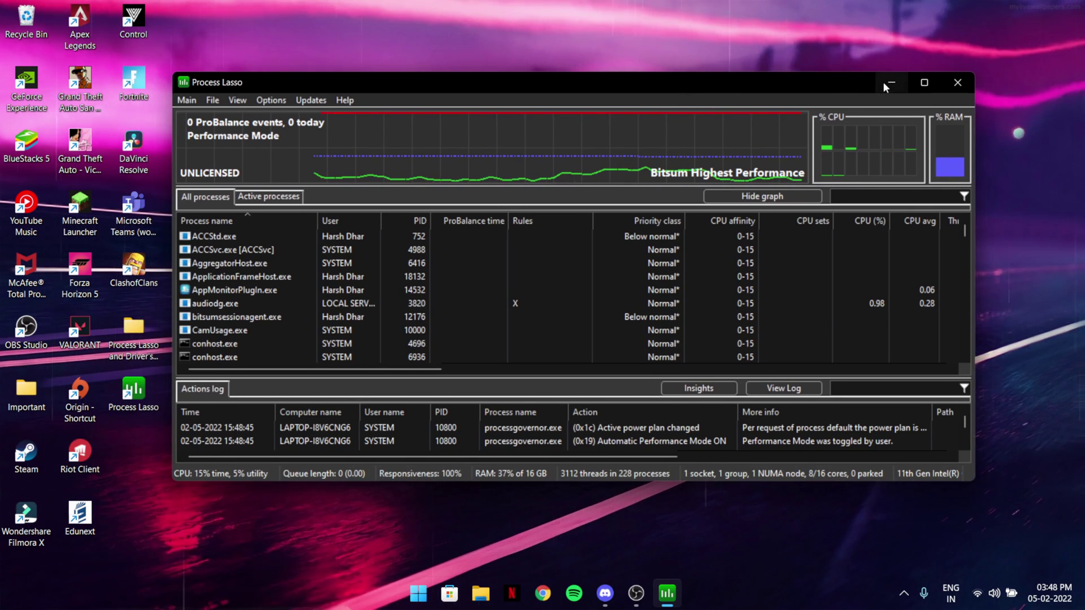
{"action": "left_click", "coordinate": [882, 81]}
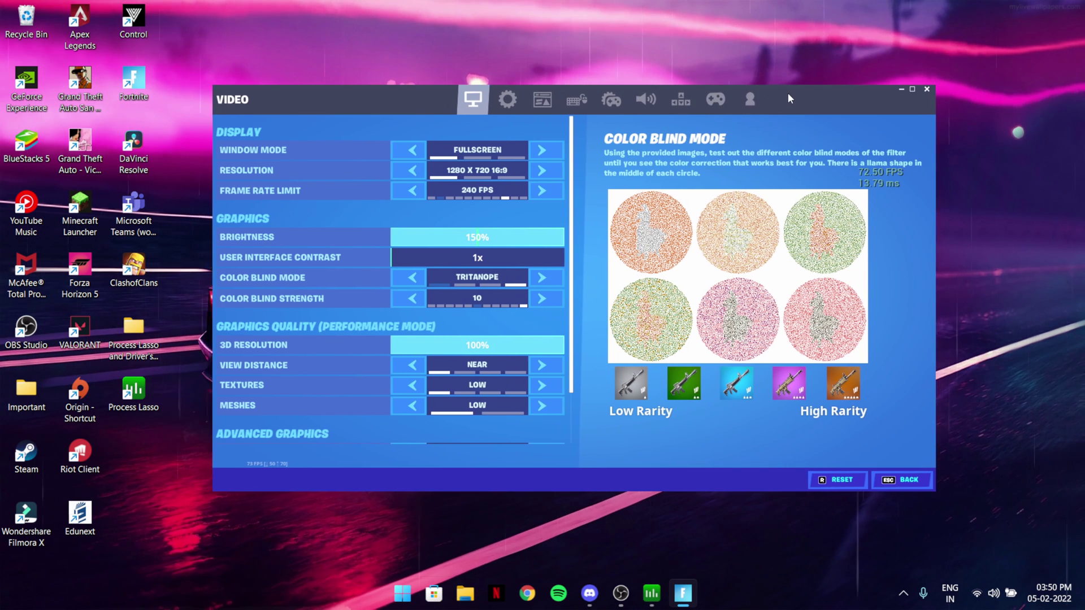
- Put Fortnite in Windowed mode and reopen Settings from the lobby's main menu
{"action": "mouse_move", "coordinate": [243, 184]}
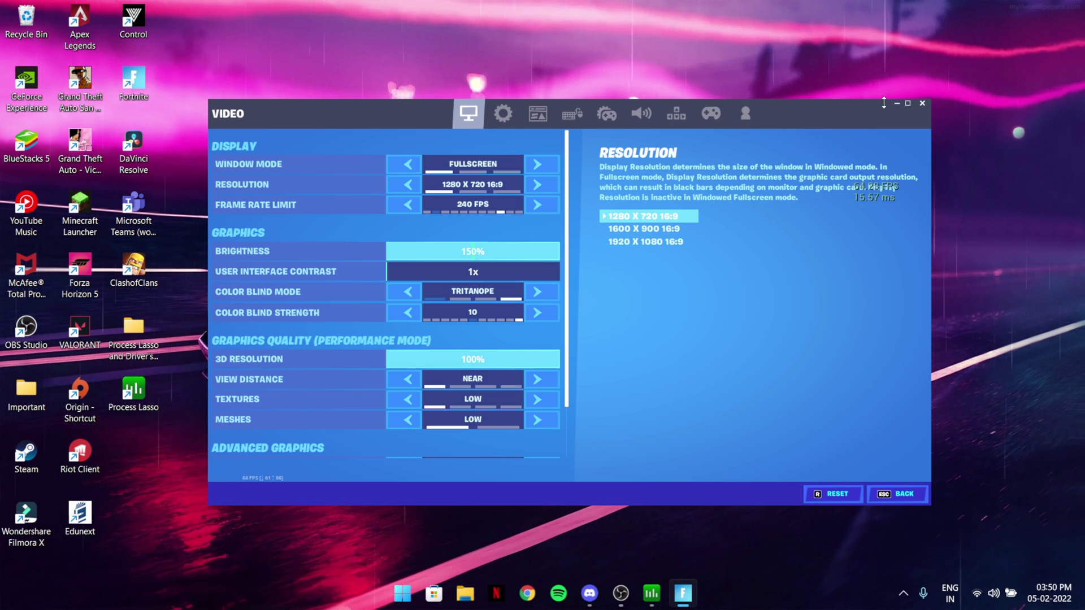
{"action": "left_click", "coordinate": [911, 104]}
{"action": "left_click", "coordinate": [1048, 6]}
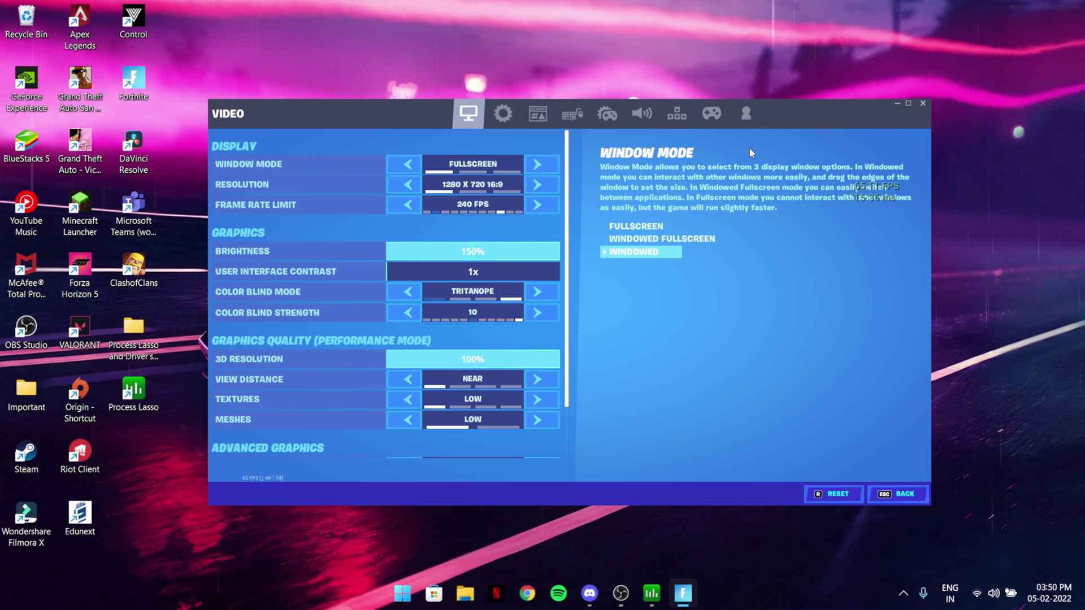
{"action": "key", "text": "Escape"}
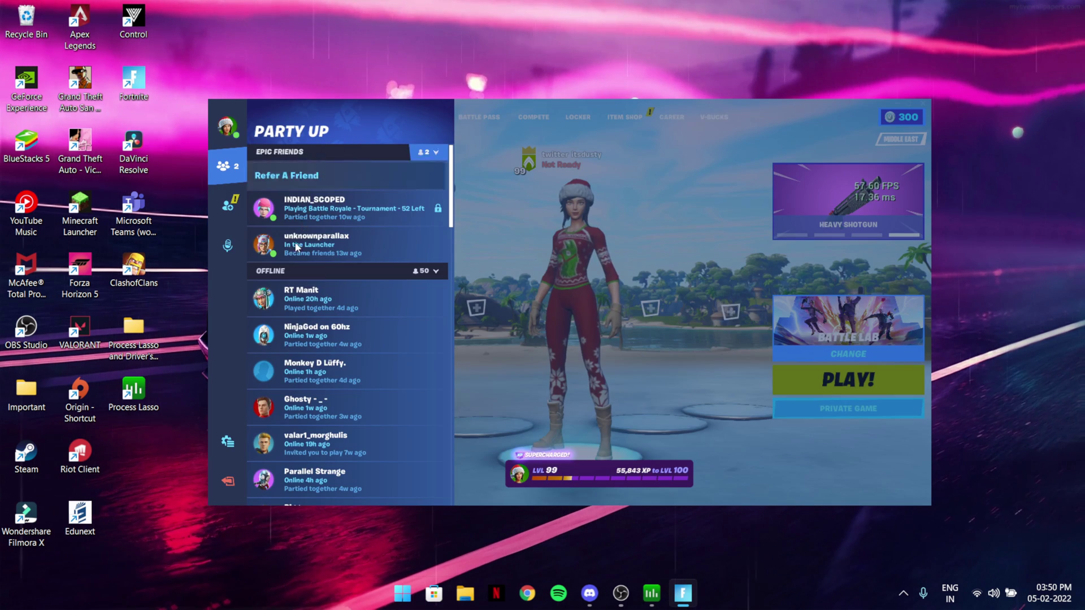
{"action": "left_click", "coordinate": [228, 441]}
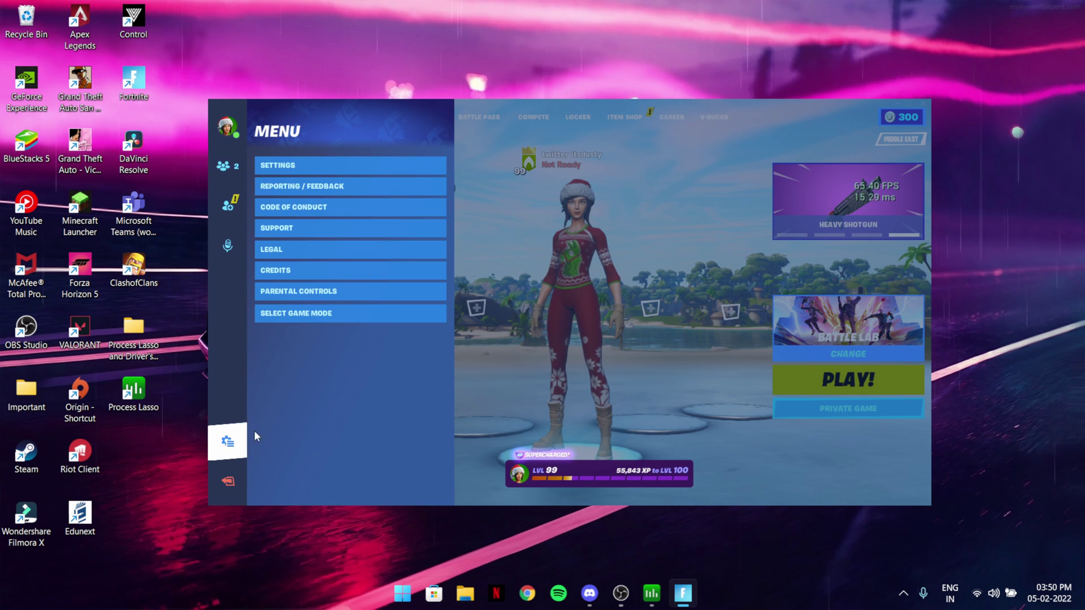
{"action": "left_click", "coordinate": [341, 166]}
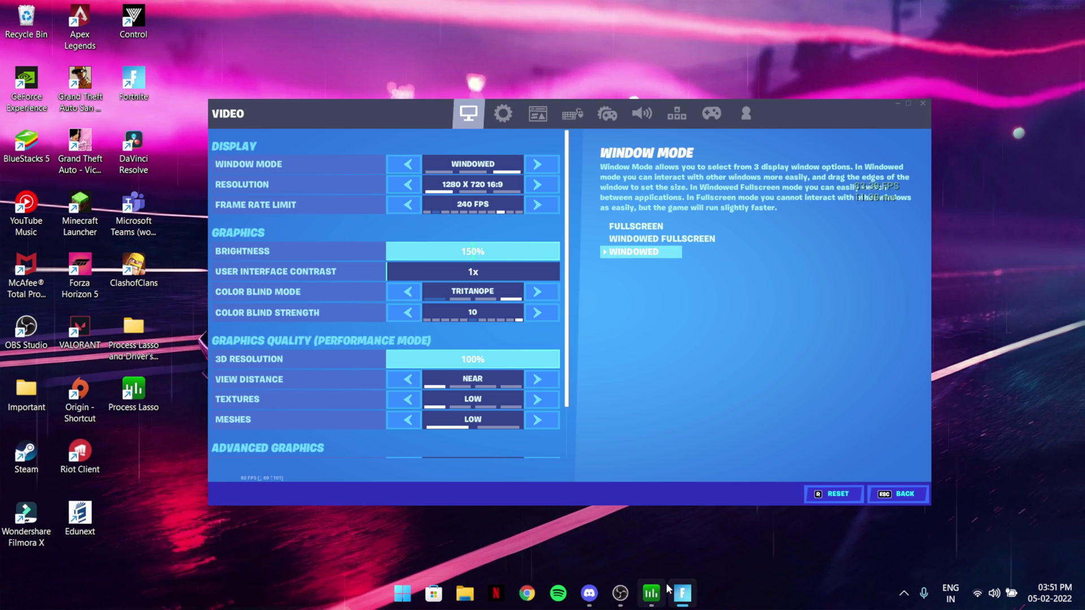
- Bring Process Lasso forward and scroll its process list to FortniteClient-Win64-Shipping
{"action": "mouse_move", "coordinate": [651, 593]}
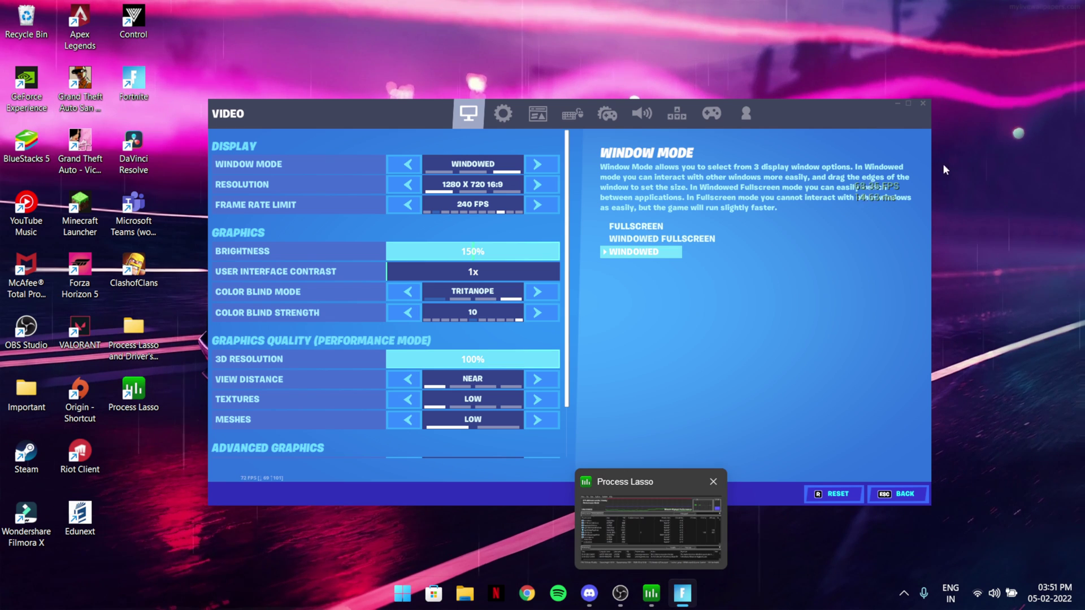
{"action": "left_click", "coordinate": [651, 592]}
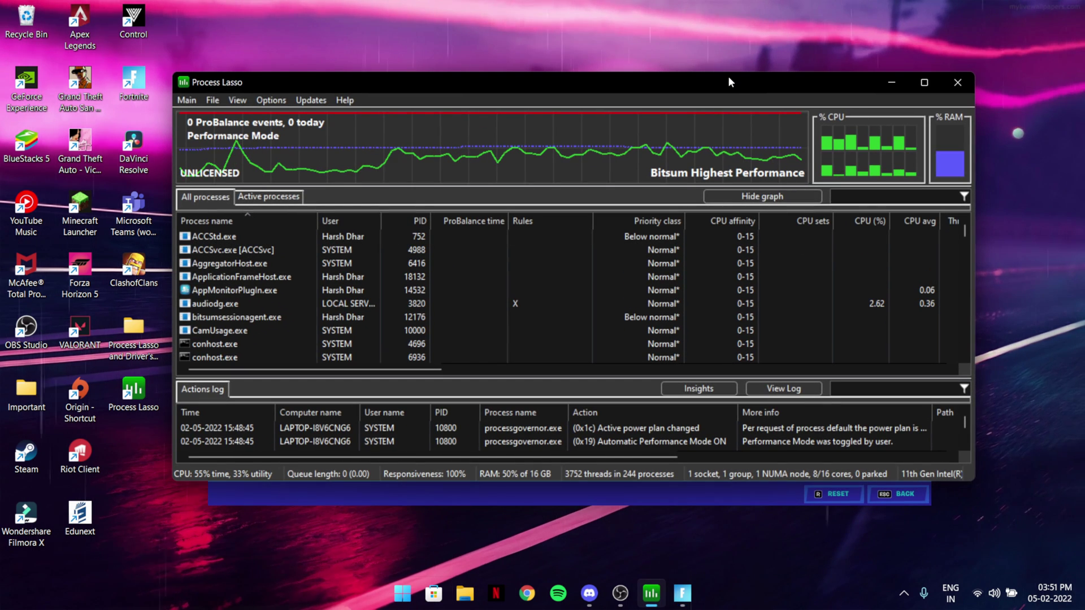
{"action": "left_click_drag", "start_coordinate": [727, 82], "coordinate": [724, 99]}
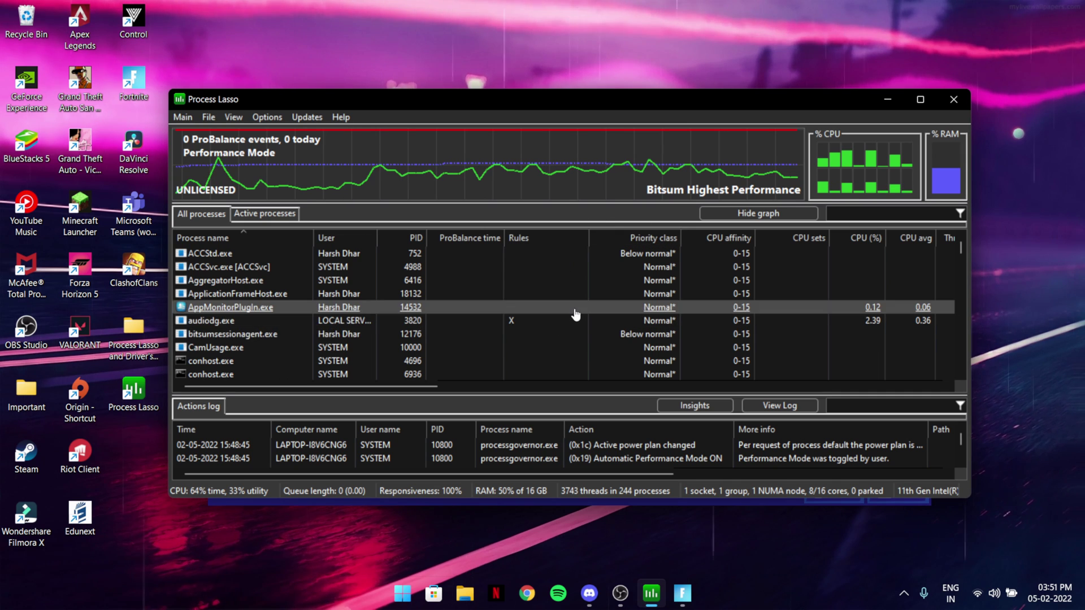
{"action": "scroll", "coordinate": [575, 316], "scroll_direction": "down", "scroll_amount": 8}
{"action": "scroll", "coordinate": [535, 334], "scroll_direction": "up", "scroll_amount": 8}
{"action": "scroll", "coordinate": [531, 336], "scroll_direction": "down", "scroll_amount": 8}
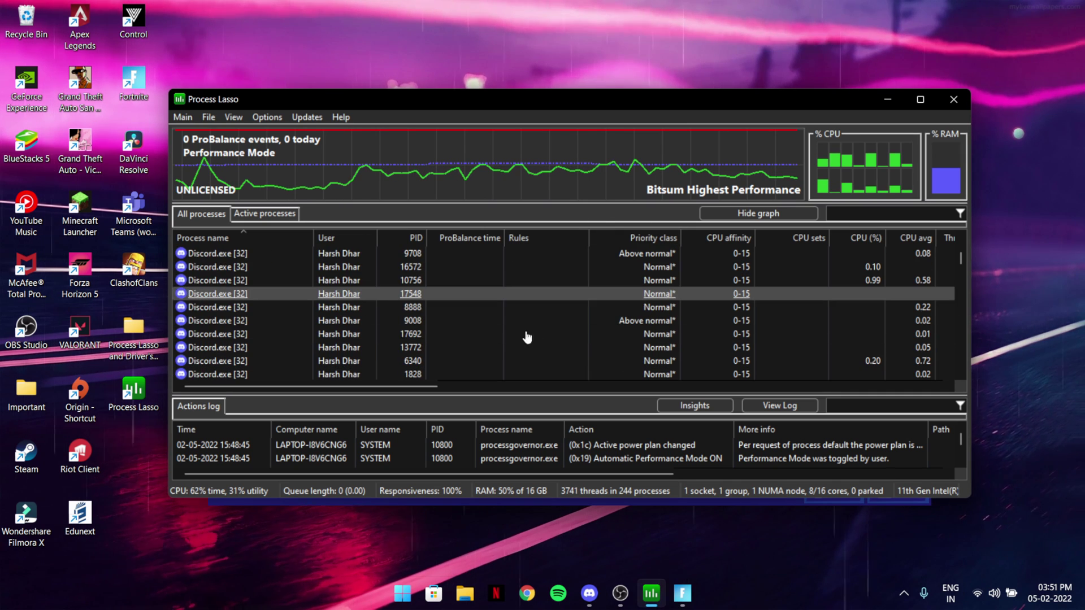
{"action": "scroll", "coordinate": [320, 326], "scroll_direction": "up", "scroll_amount": 3}
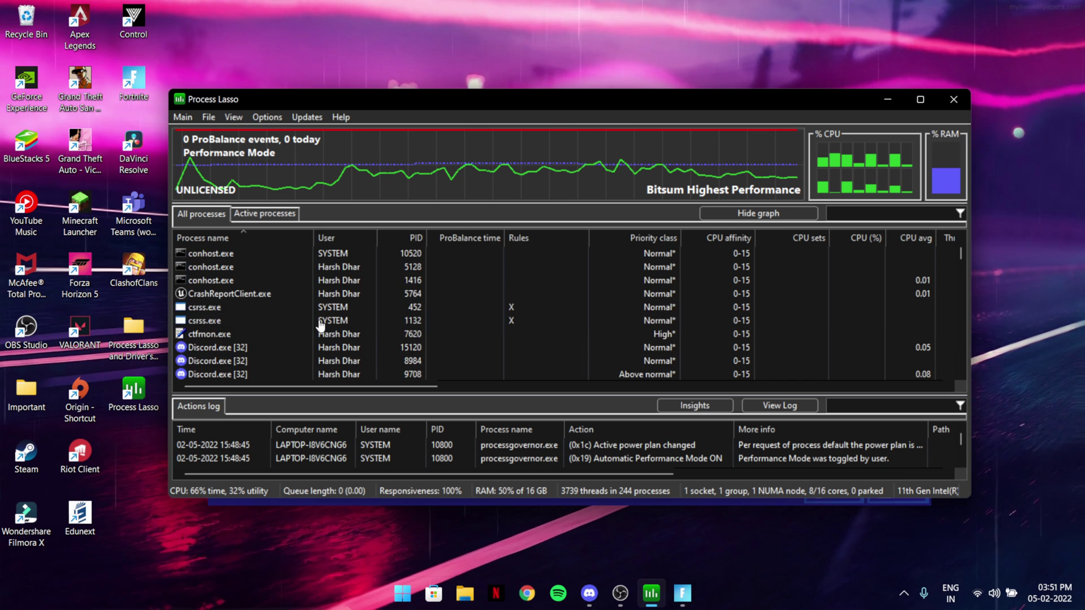
{"action": "scroll", "coordinate": [321, 326], "scroll_direction": "up", "scroll_amount": 4}
{"action": "scroll", "coordinate": [356, 332], "scroll_direction": "down", "scroll_amount": 7}
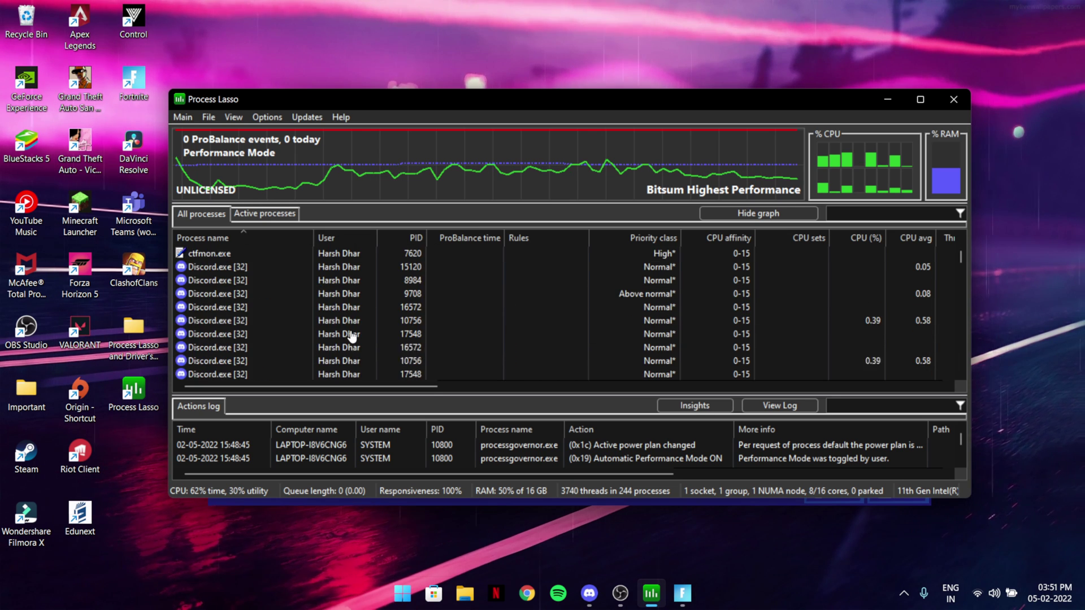
{"action": "scroll", "coordinate": [351, 337], "scroll_direction": "down", "scroll_amount": 12}
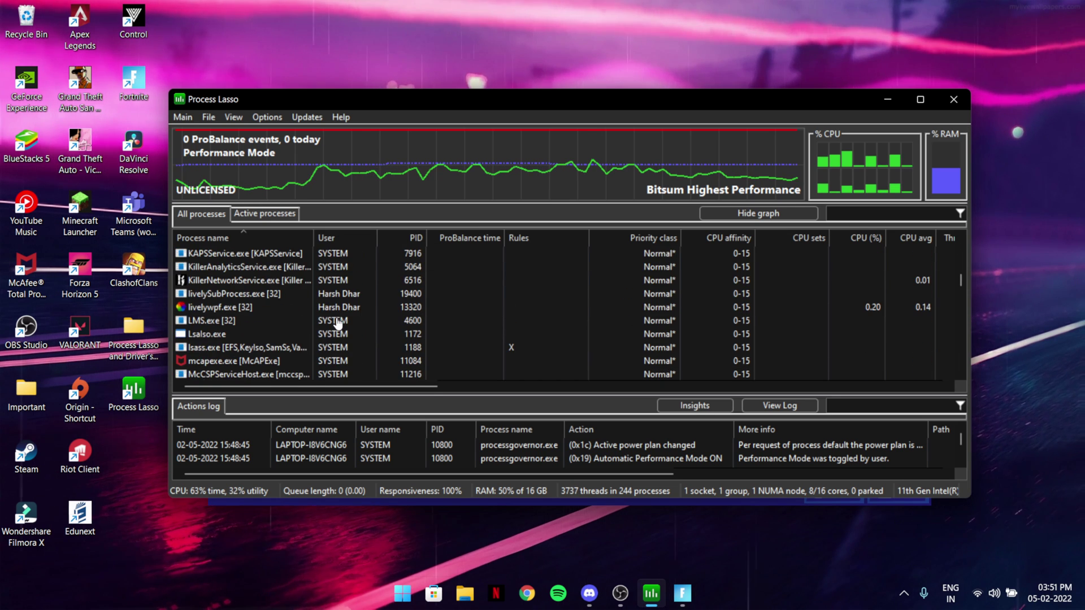
{"action": "scroll", "coordinate": [338, 323], "scroll_direction": "down", "scroll_amount": 10}
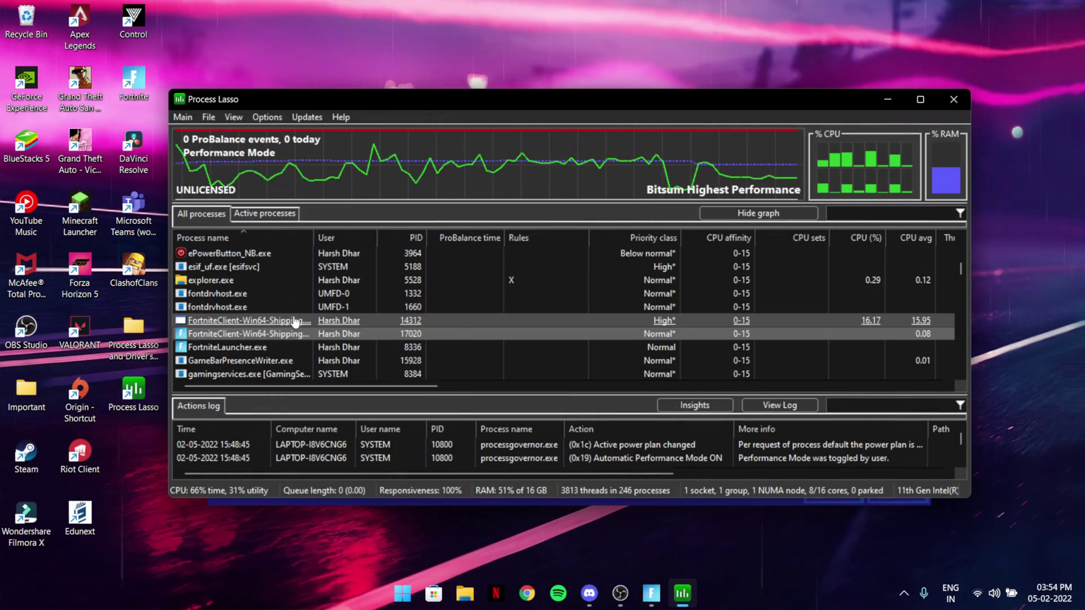
{"action": "scroll", "coordinate": [293, 321], "scroll_direction": "down", "scroll_amount": 1}
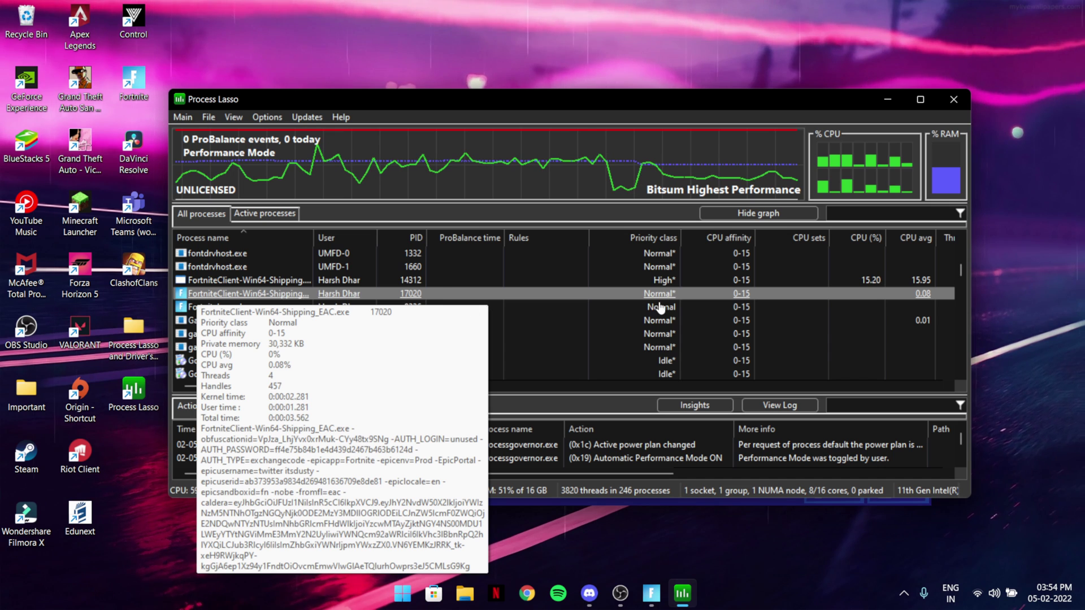
- Set FortniteClient-Win64-Shipping's CPU priority to Always High
{"action": "right_click", "coordinate": [357, 293]}
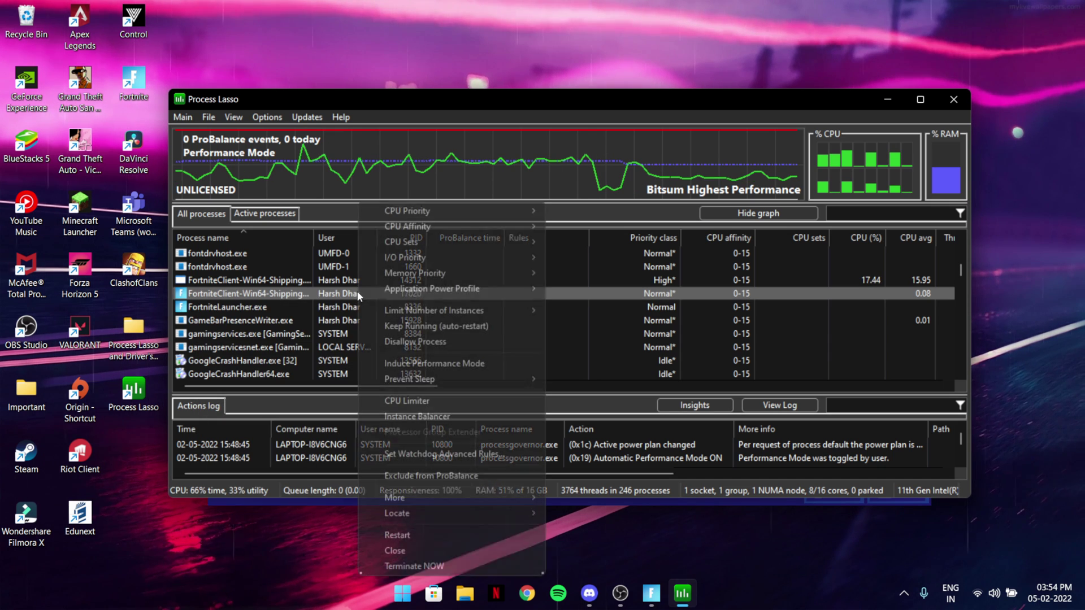
{"action": "mouse_move", "coordinate": [469, 241]}
{"action": "mouse_move", "coordinate": [487, 212]}
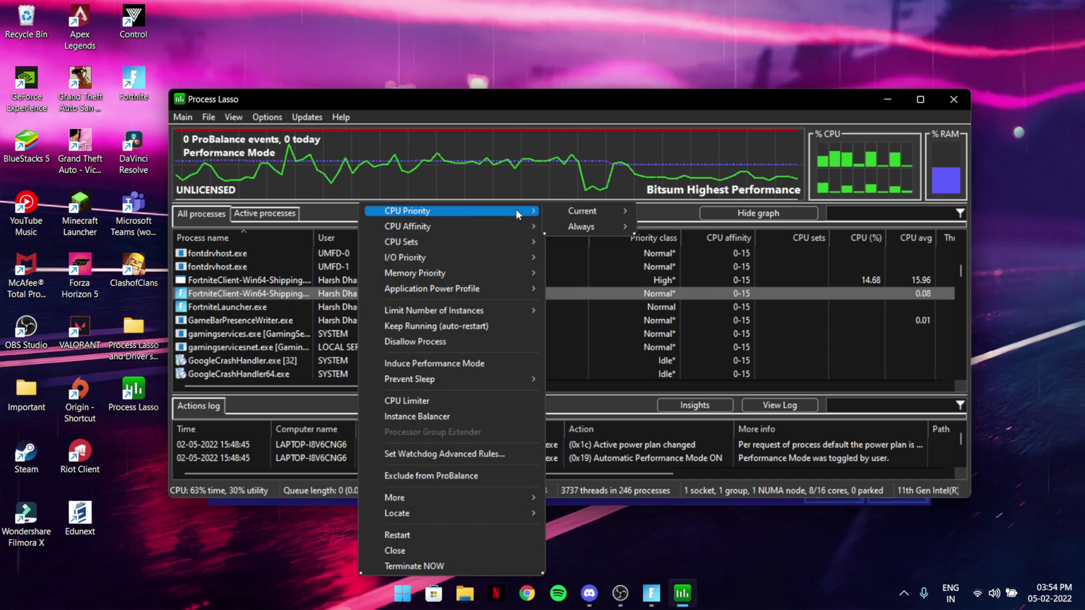
{"action": "mouse_move", "coordinate": [576, 212]}
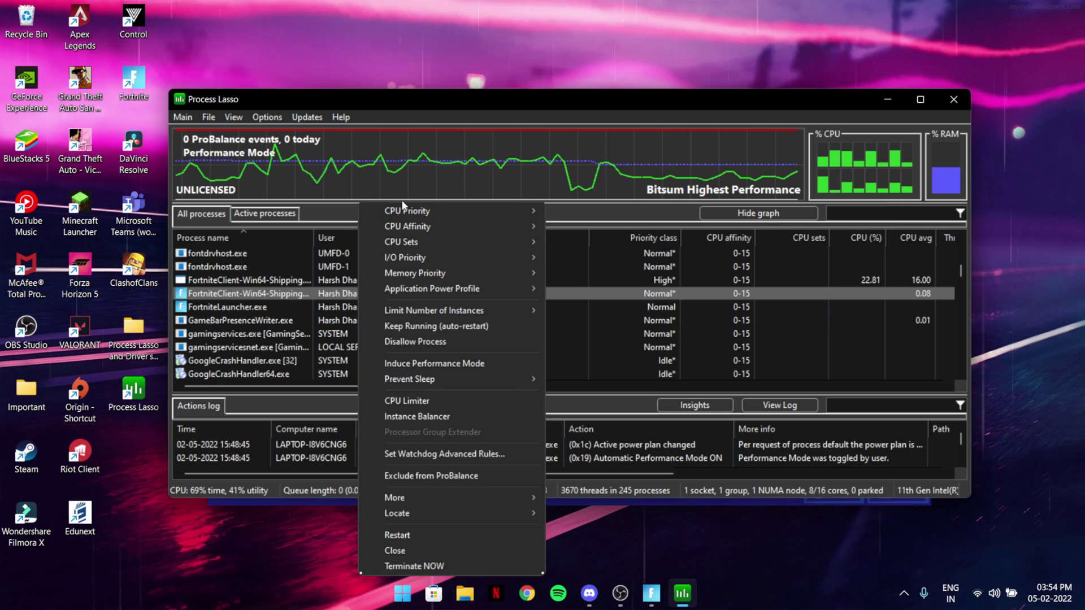
{"action": "mouse_move", "coordinate": [608, 226]}
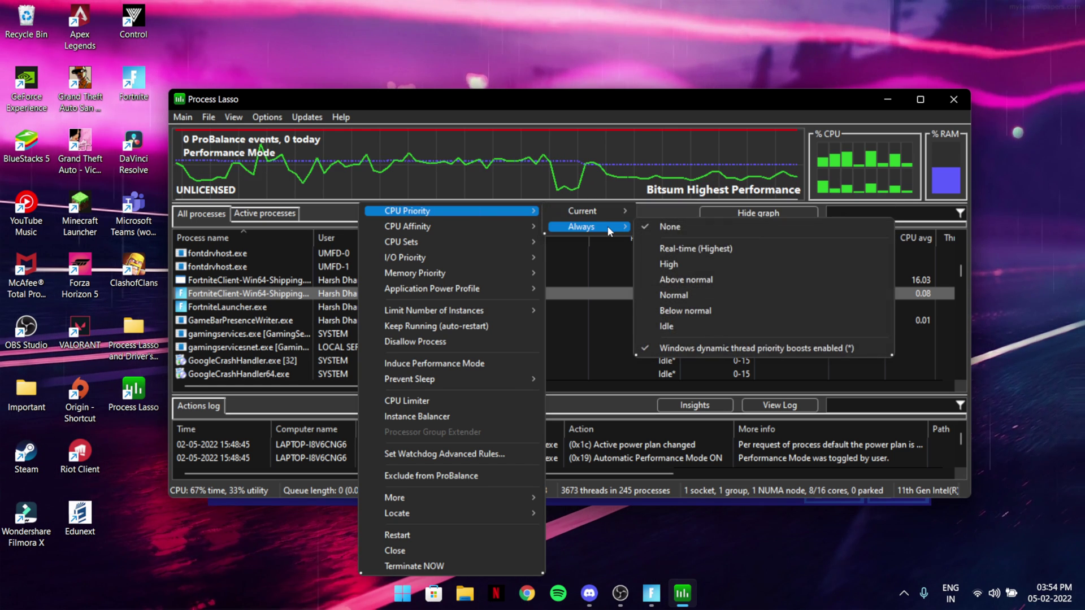
{"action": "left_click", "coordinate": [670, 264]}
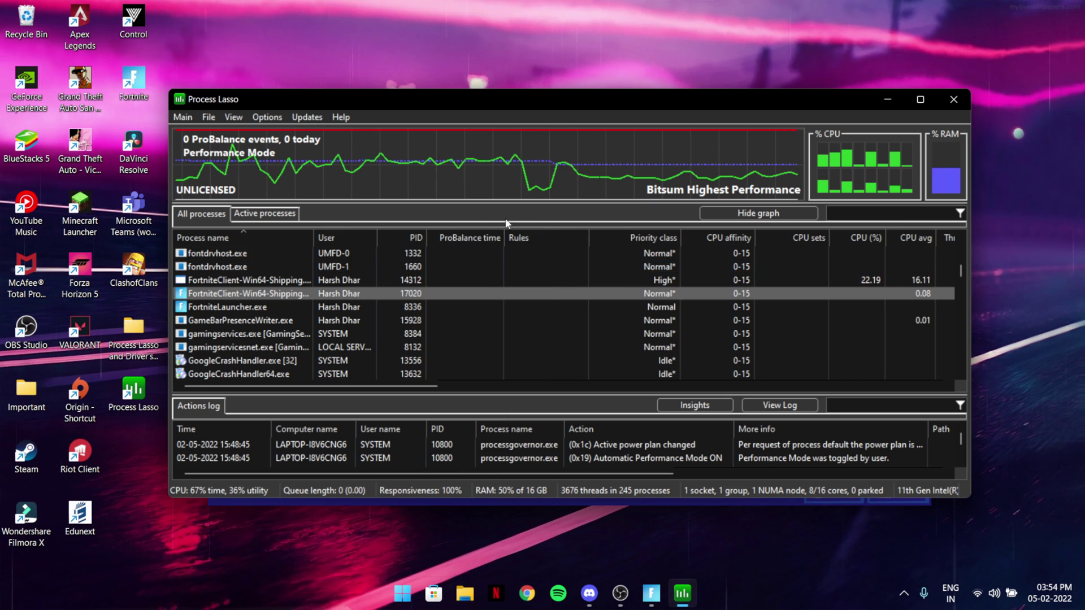
- Make FortniteClient induce Performance Mode and tick 'Do not show me again'
{"action": "right_click", "coordinate": [315, 293]}
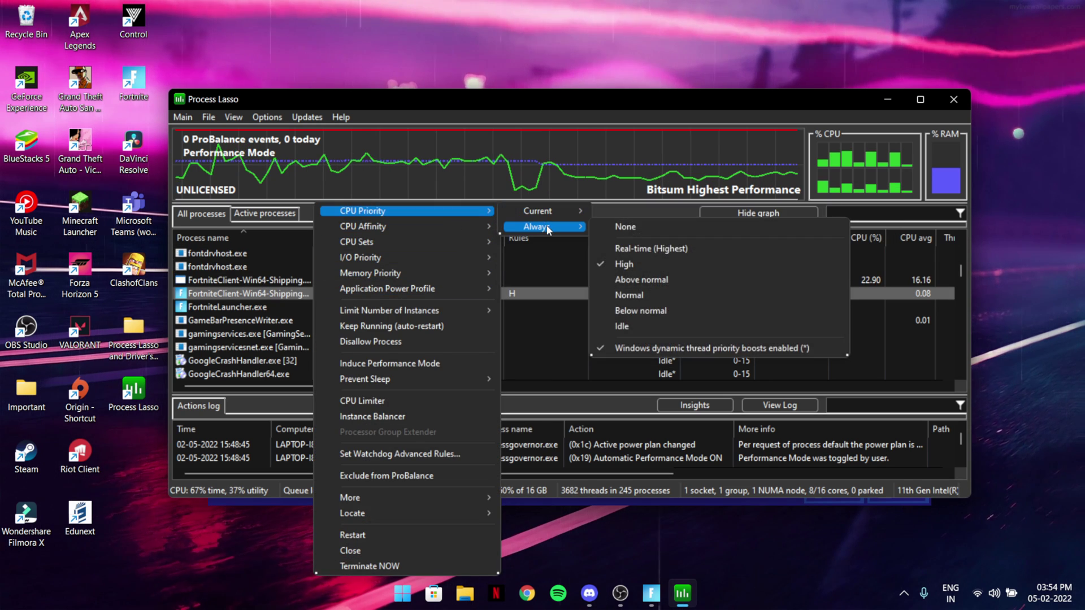
{"action": "mouse_move", "coordinate": [412, 224]}
{"action": "mouse_move", "coordinate": [530, 241]}
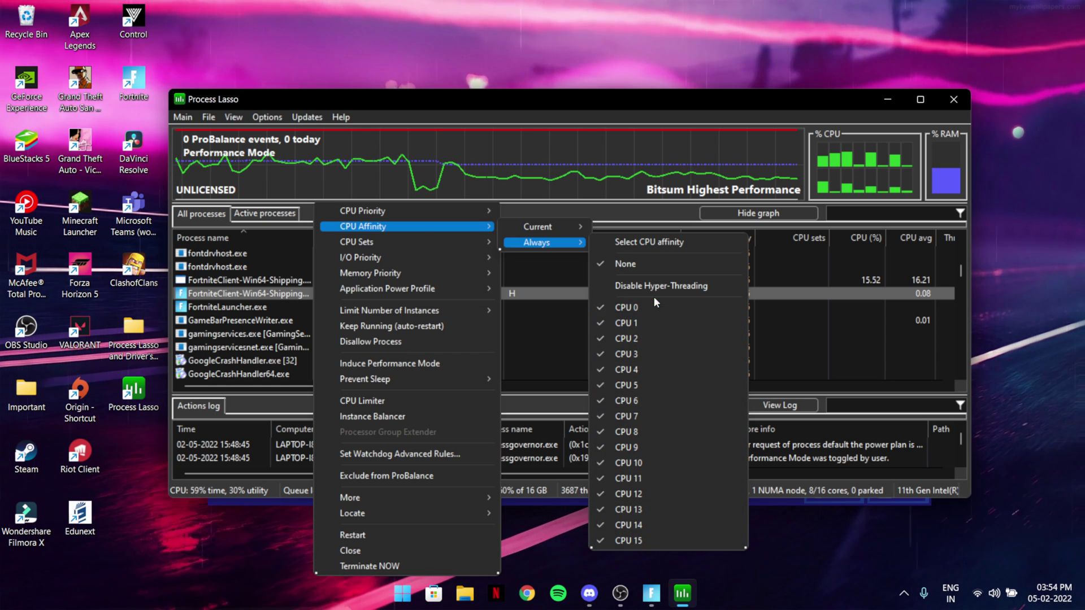
{"action": "mouse_move", "coordinate": [418, 242]}
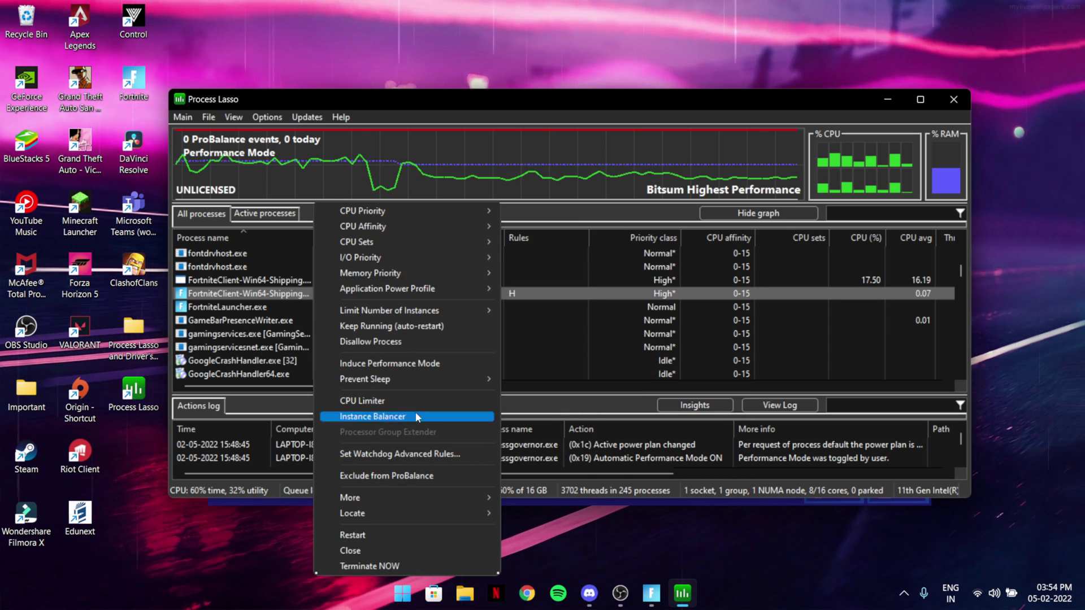
{"action": "left_click", "coordinate": [347, 366]}
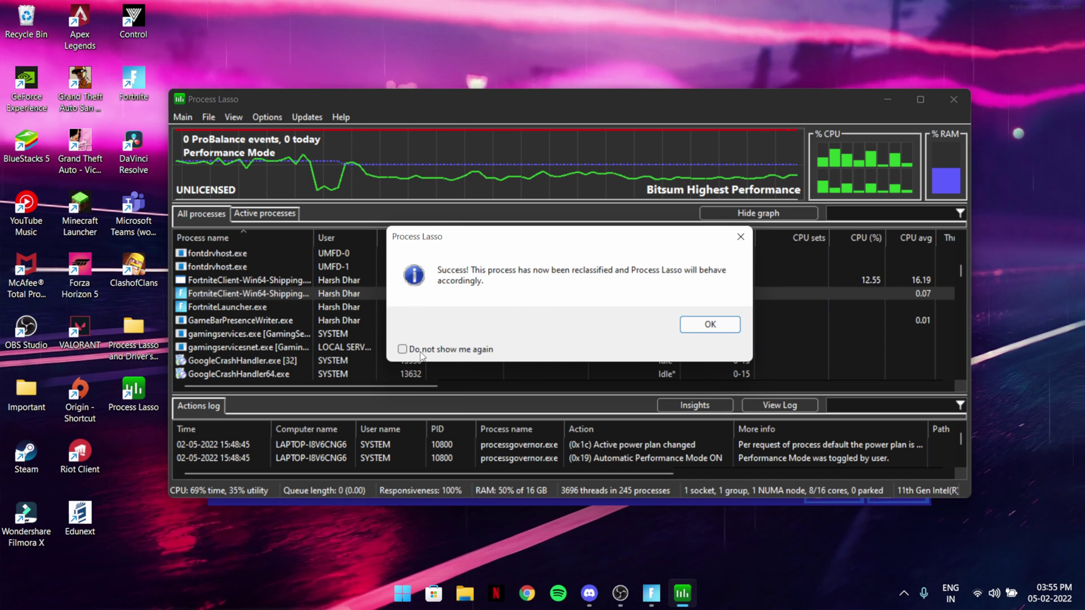
{"action": "left_click", "coordinate": [402, 349]}
{"action": "left_click", "coordinate": [709, 325]}
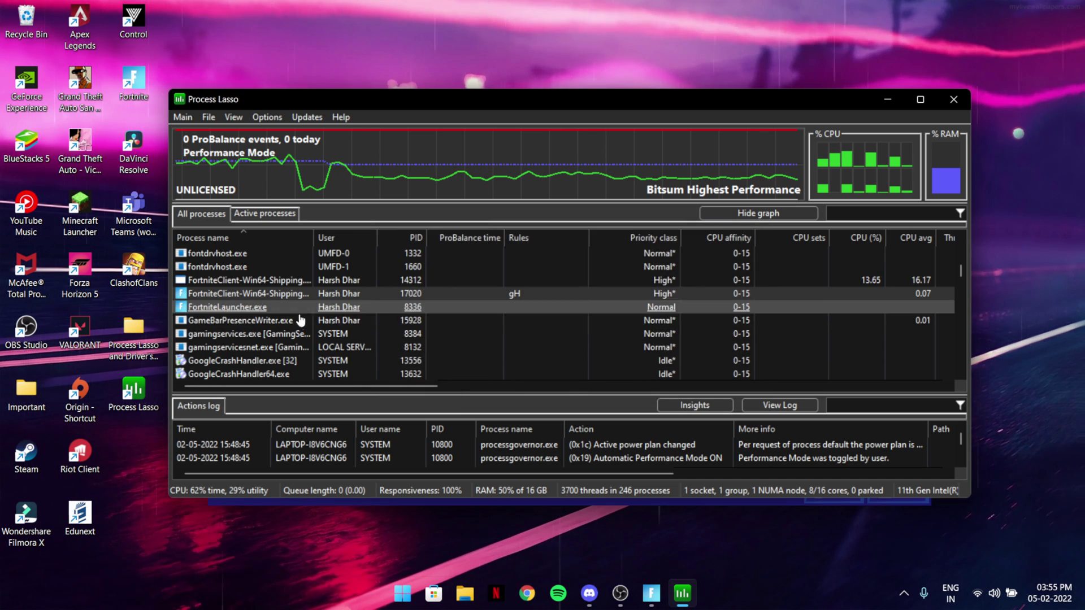
{"action": "right_click", "coordinate": [304, 294]}
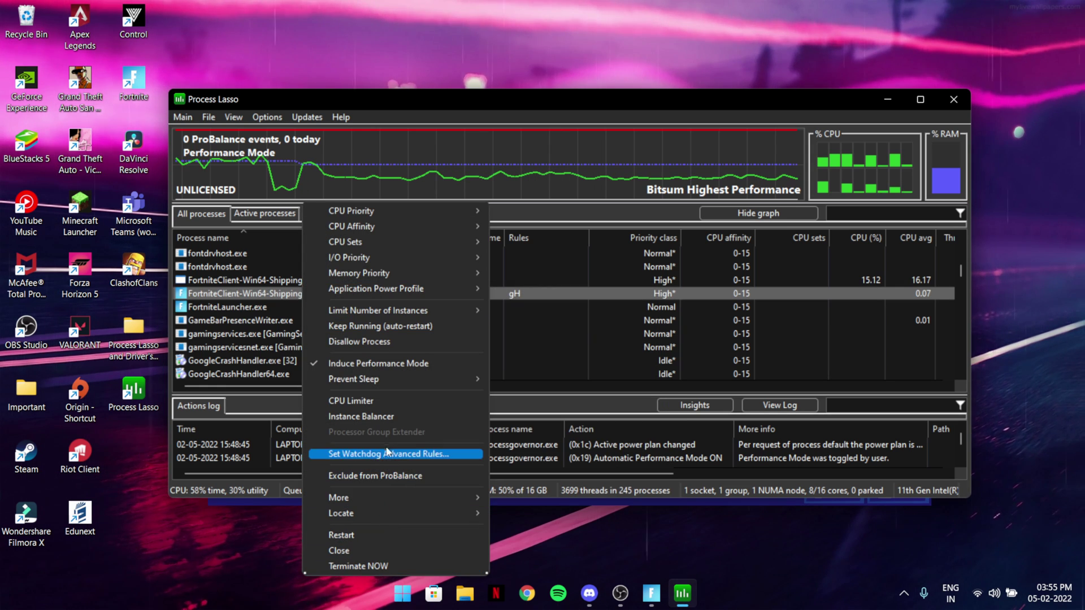
{"action": "mouse_move", "coordinate": [392, 384]}
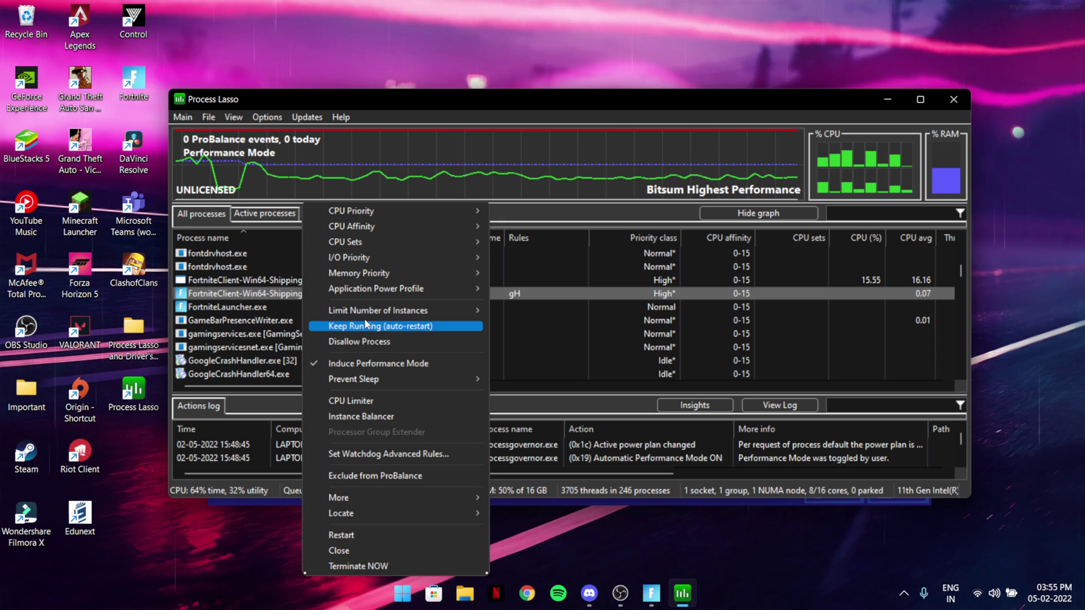
{"action": "mouse_move", "coordinate": [376, 316]}
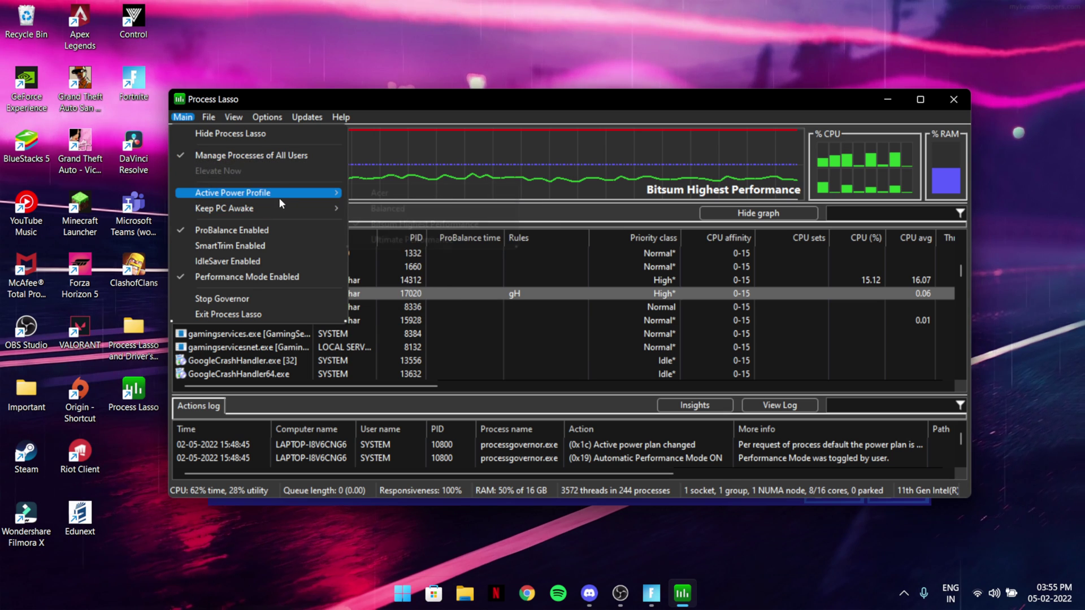
{"action": "mouse_move", "coordinate": [294, 194]}
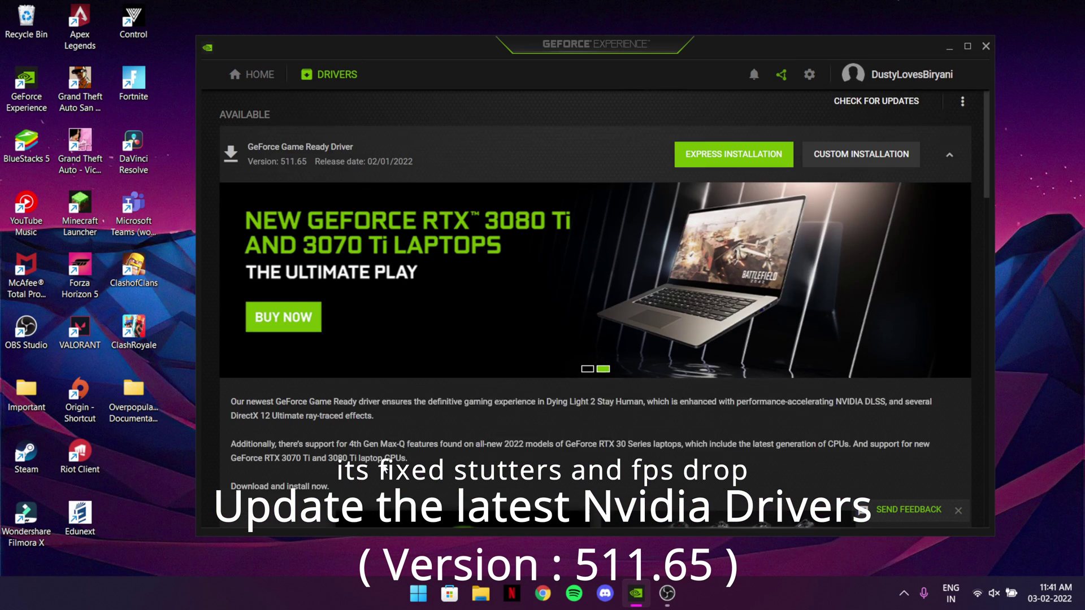
- Start Express Installation of GeForce Game Ready Driver 511.65
{"action": "left_click", "coordinate": [713, 173]}
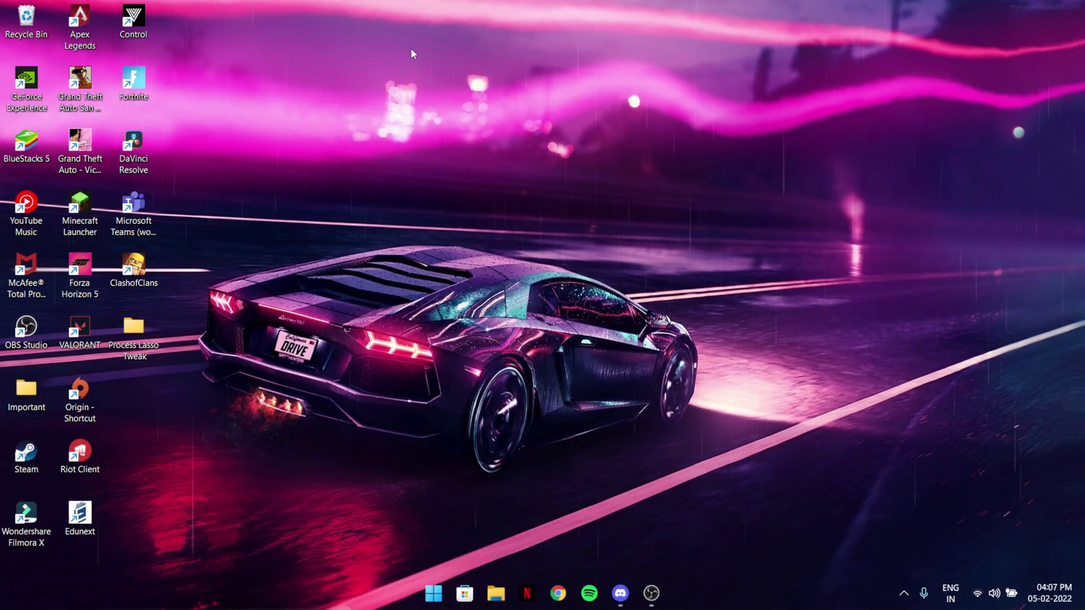
- Open Control Panel from the Start search and search it for 'sys'
{"action": "key", "text": "super"}
{"action": "type", "text": "c"}
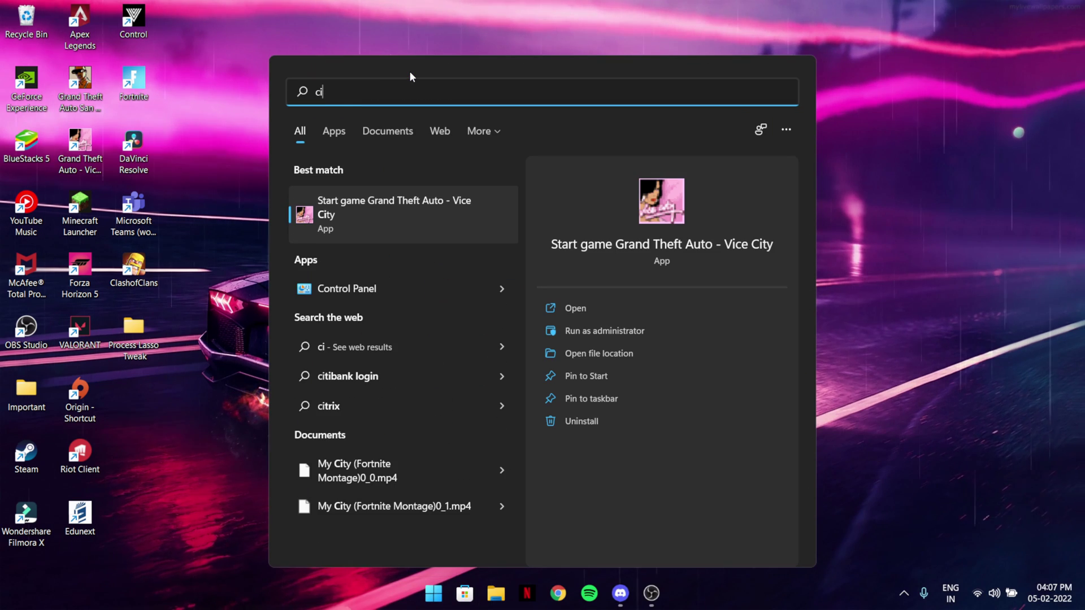
{"action": "type", "text": "o"}
{"action": "key", "text": "Return"}
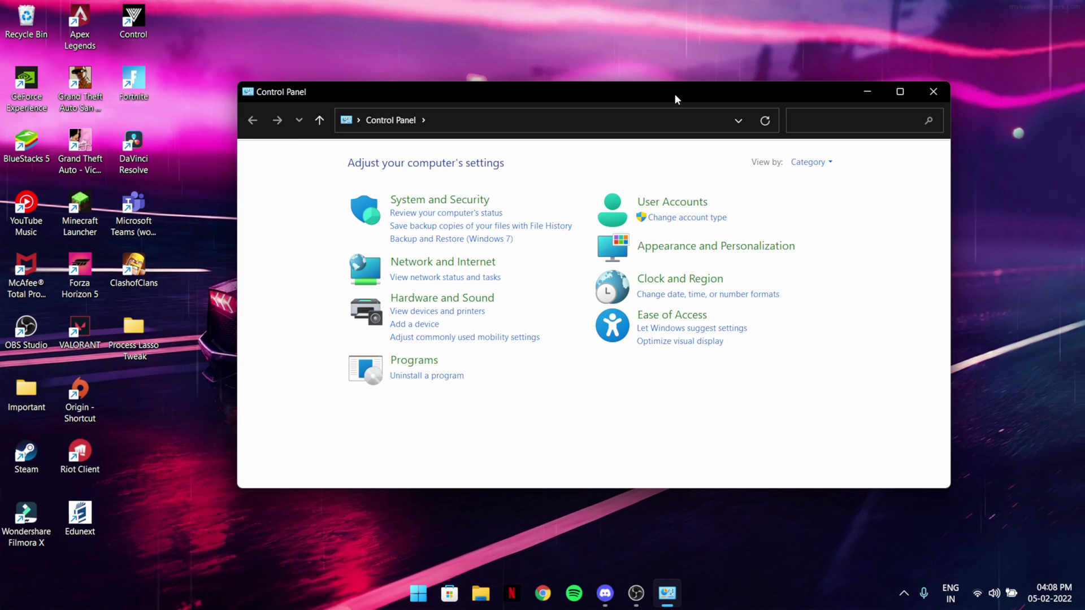
{"action": "type", "text": "sys"}
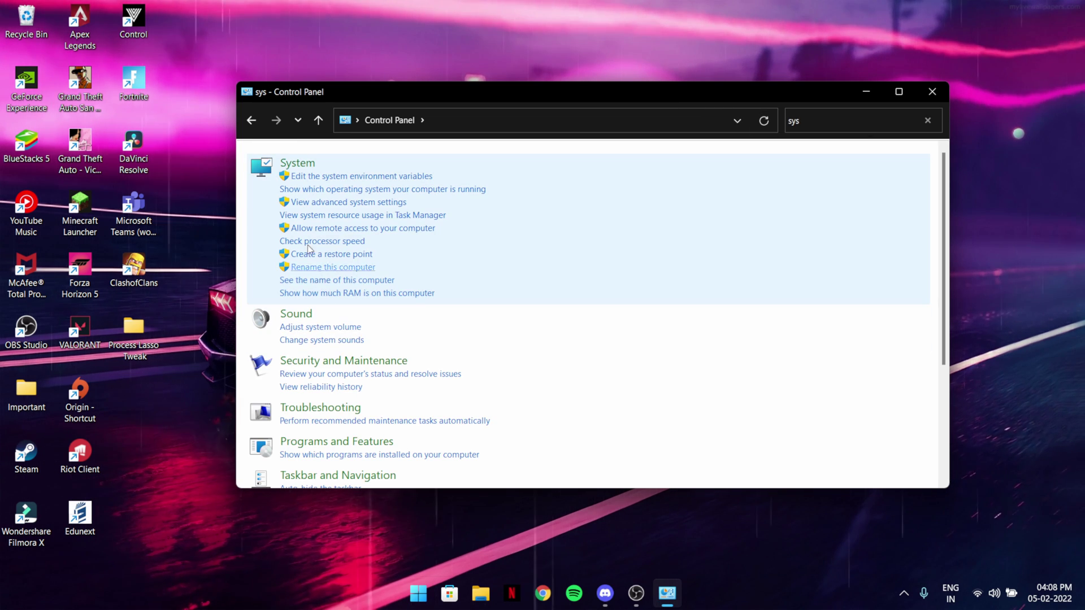
- In Performance Options, apply Adjust for best performance to the visual effects
{"action": "left_click", "coordinate": [335, 205]}
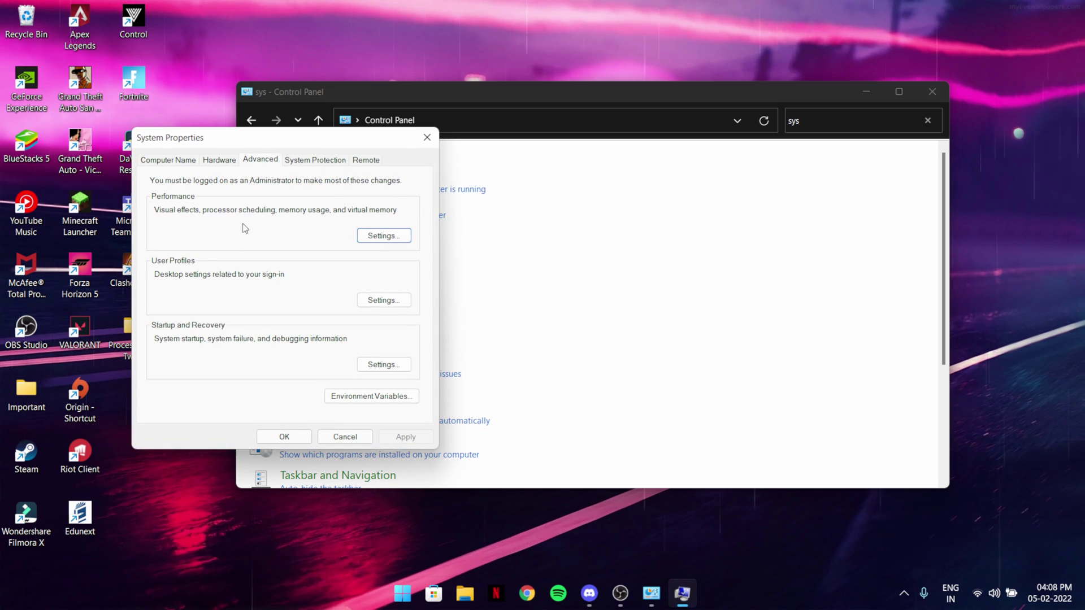
{"action": "left_click_drag", "start_coordinate": [278, 138], "coordinate": [323, 146]}
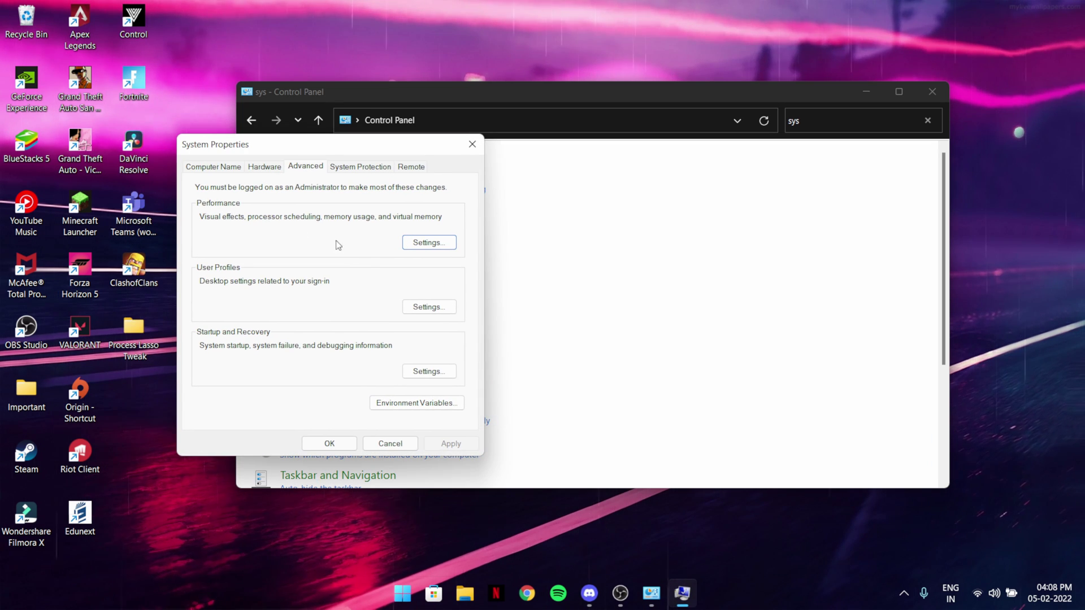
{"action": "left_click", "coordinate": [416, 243]}
{"action": "left_click_drag", "start_coordinate": [329, 141], "coordinate": [535, 55]}
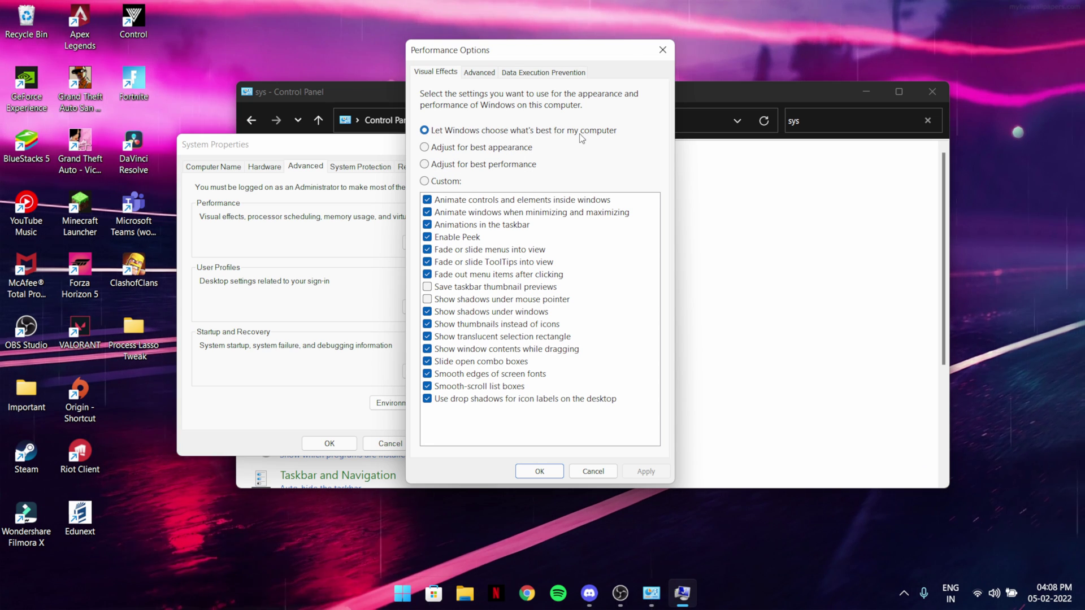
{"action": "left_click", "coordinate": [425, 147]}
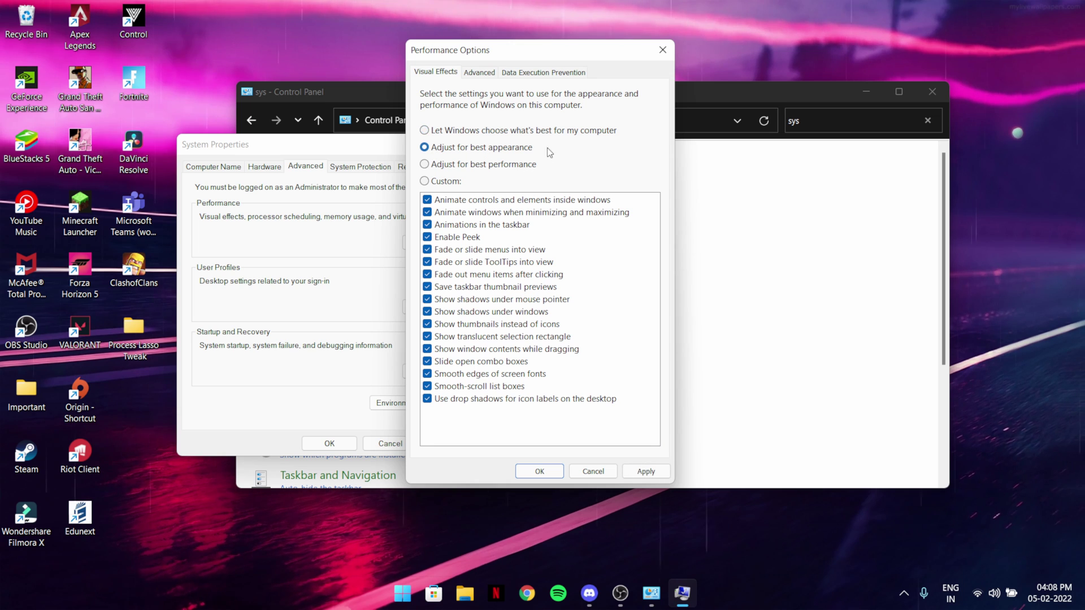
{"action": "left_click", "coordinate": [432, 165]}
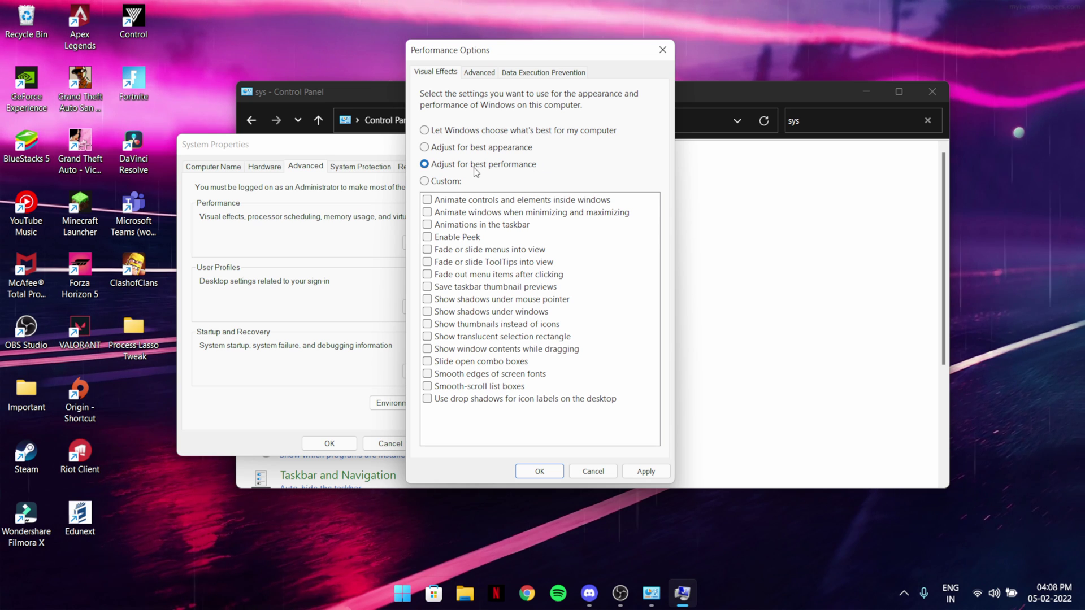
{"action": "left_click", "coordinate": [633, 474]}
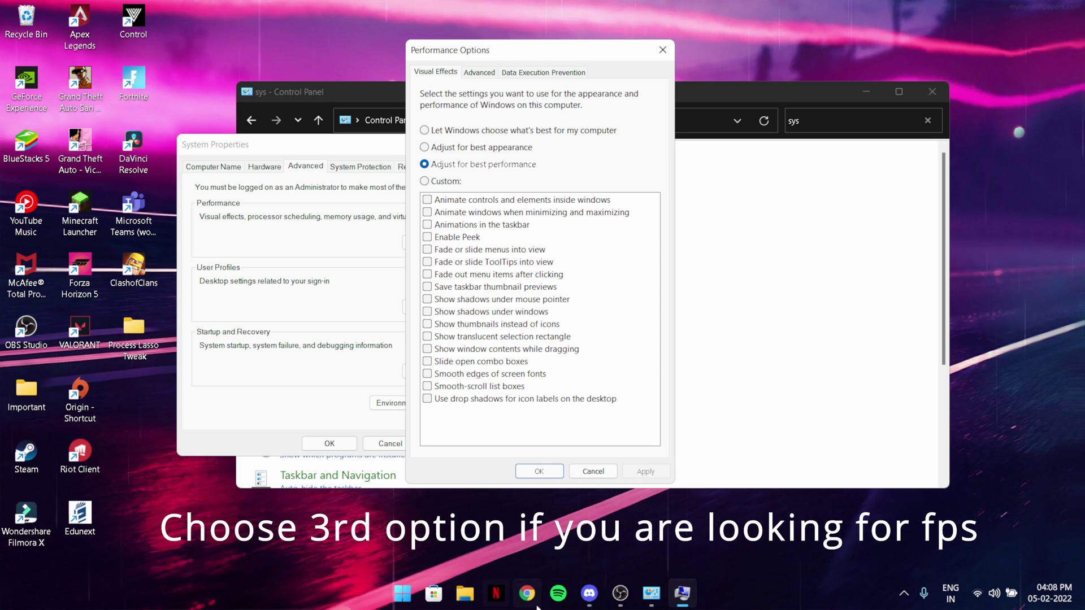
- Open File Explorer briefly, then minimize it again
{"action": "mouse_move", "coordinate": [631, 585]}
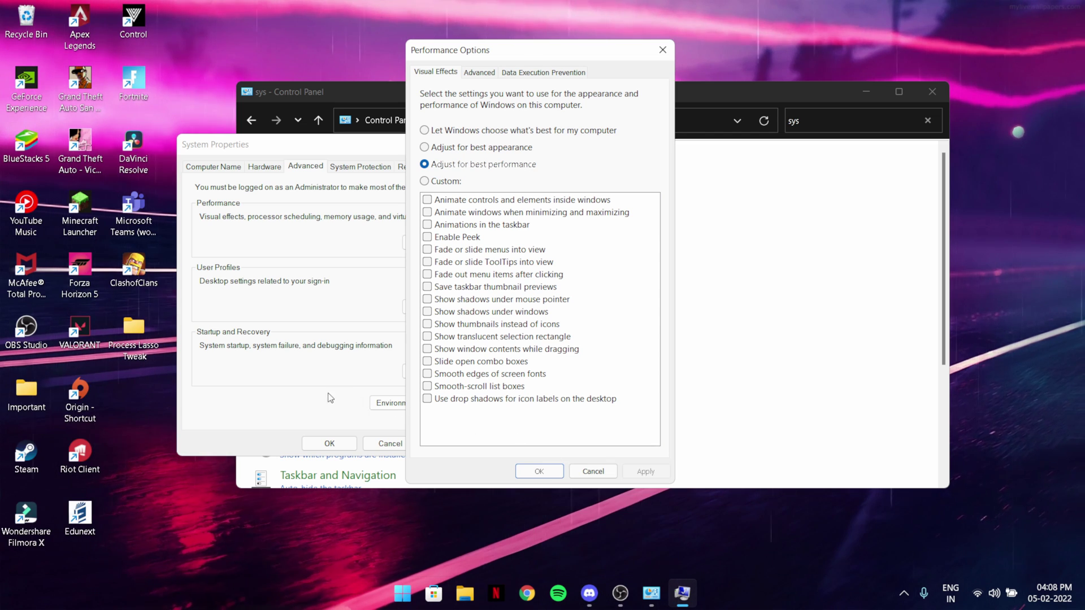
{"action": "left_click", "coordinate": [474, 592]}
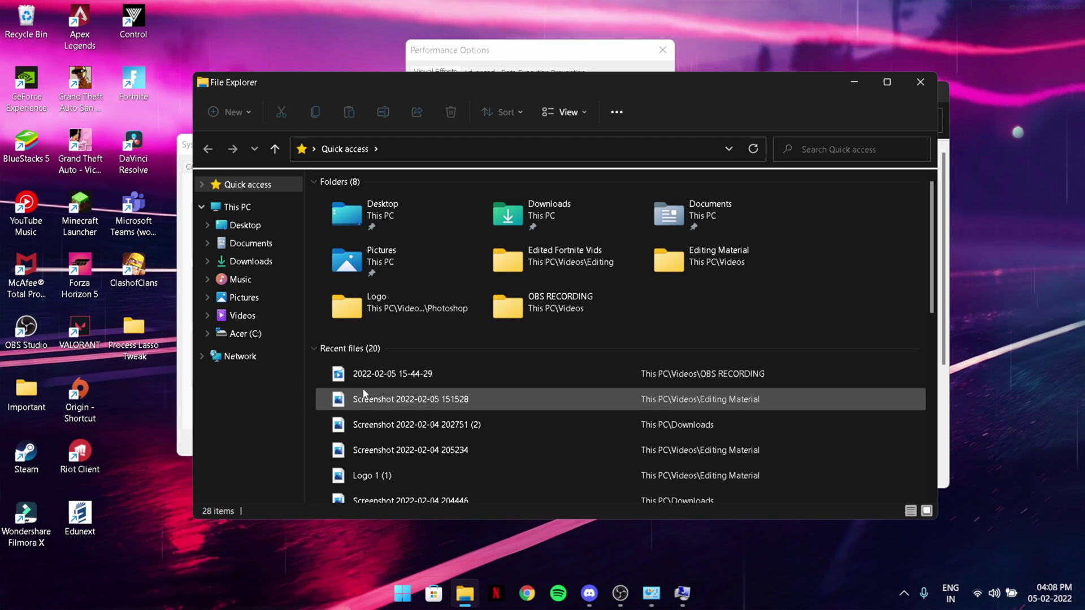
{"action": "left_click", "coordinate": [854, 82]}
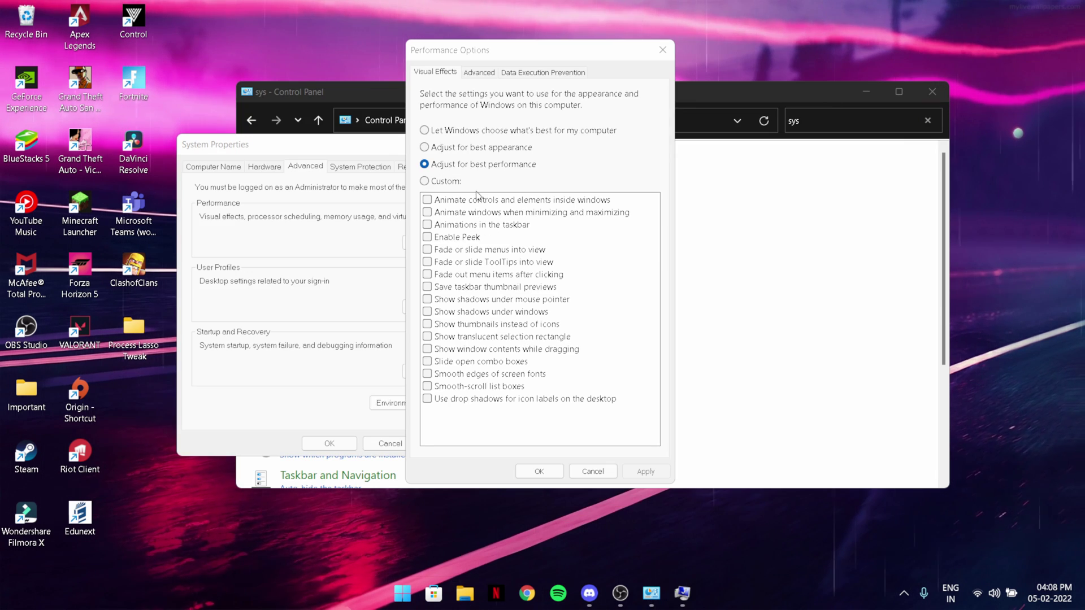
- Toggle custom effects like Animate controls, Enable Peek and pointer shadows, then choose Adjust for best performance
{"action": "left_click", "coordinate": [425, 182]}
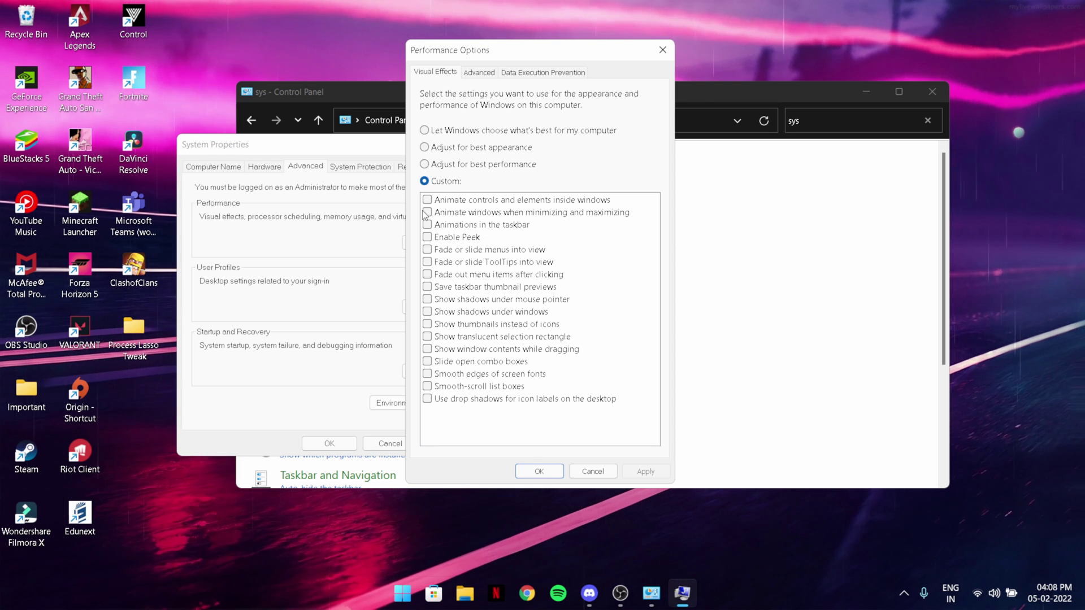
{"action": "left_click", "coordinate": [428, 201]}
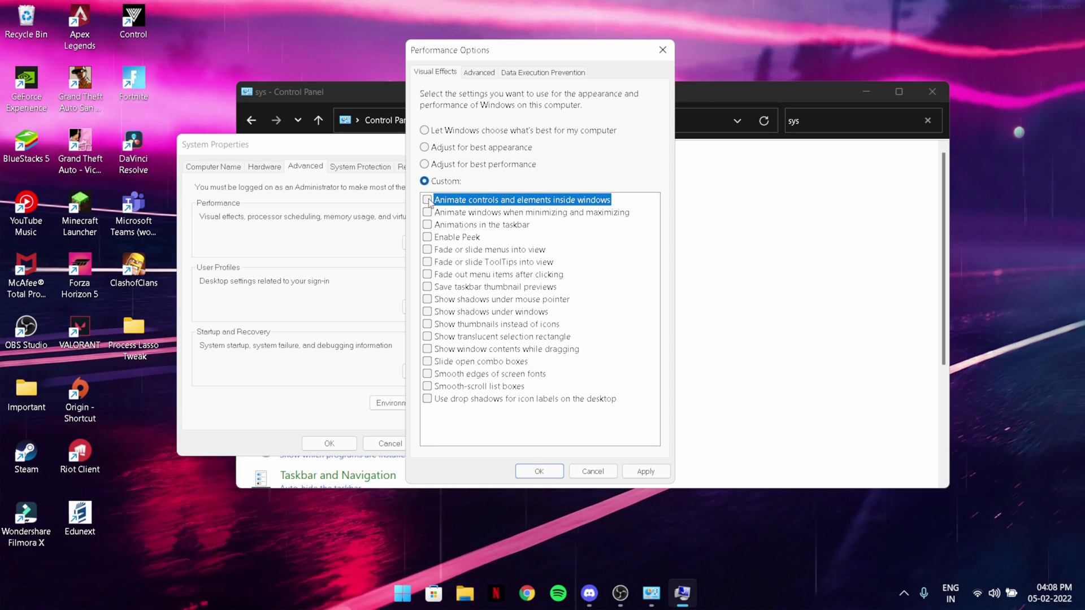
{"action": "left_click", "coordinate": [428, 237]}
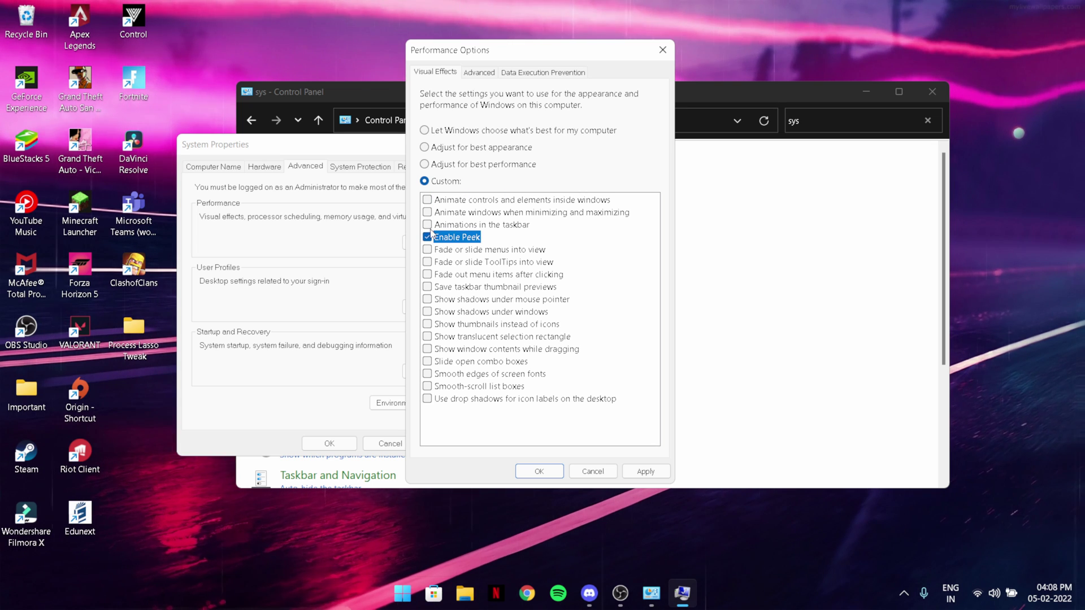
{"action": "left_click", "coordinate": [427, 299]}
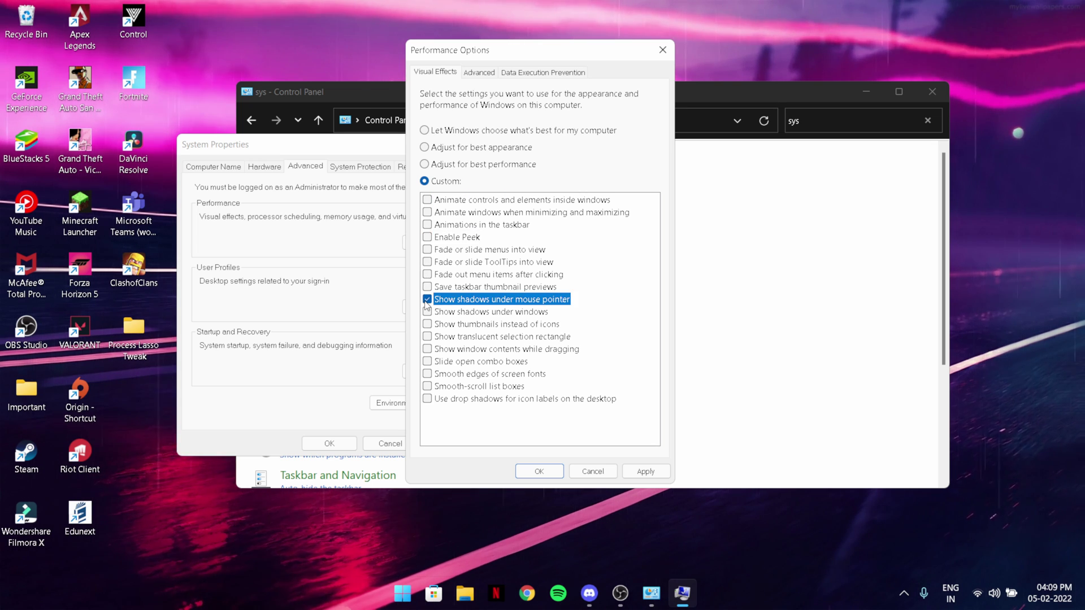
{"action": "left_click", "coordinate": [427, 199]}
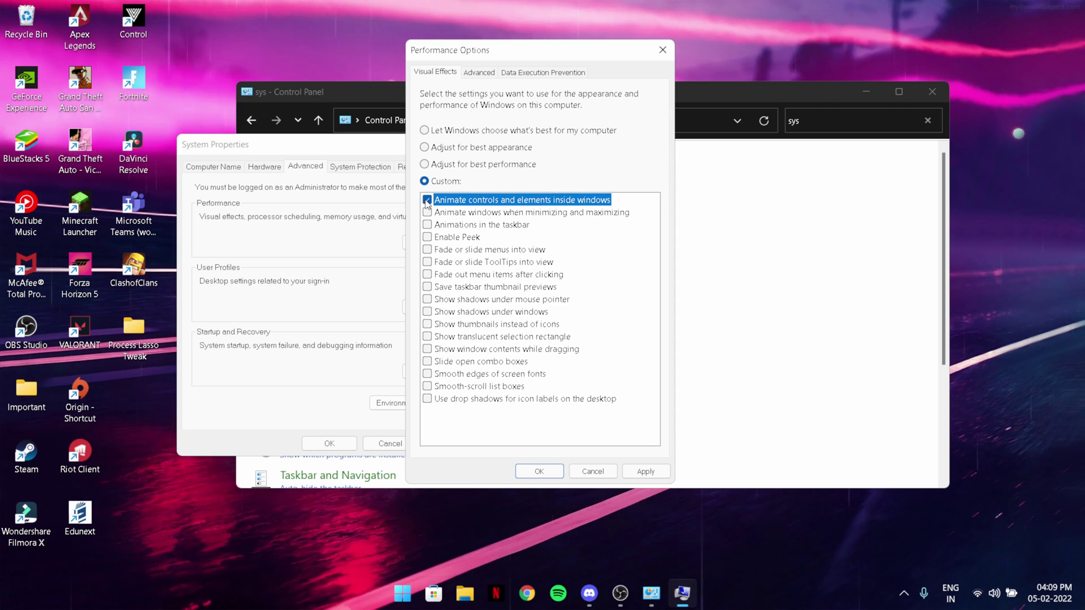
{"action": "left_click", "coordinate": [424, 164]}
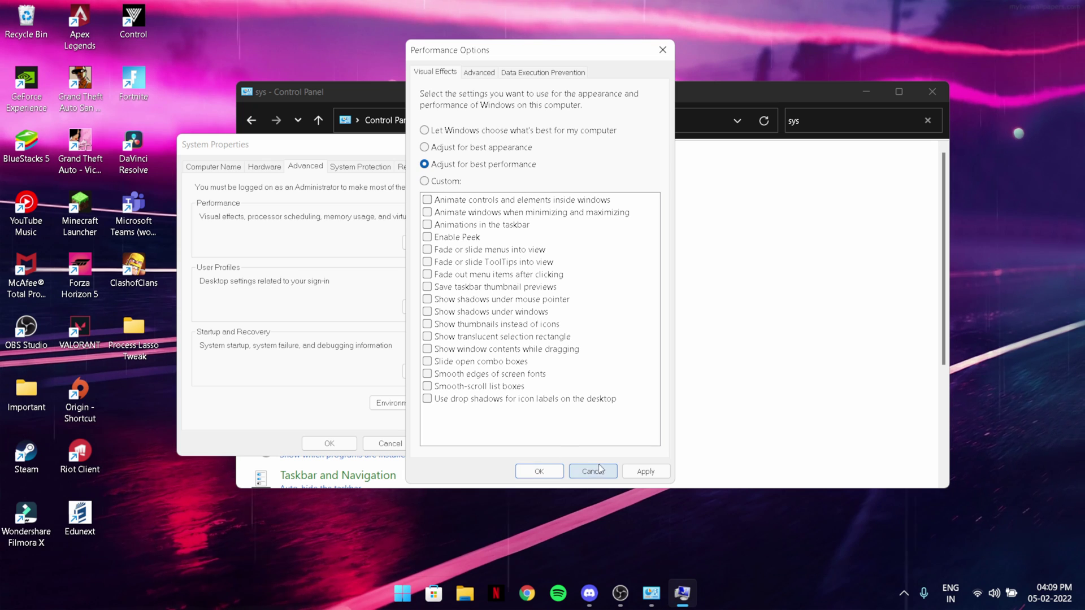
- Apply Let Windows choose what's best and close Performance Options with OK
{"action": "mouse_move", "coordinate": [566, 52]}
{"action": "left_mouse_down"}
{"action": "mouse_move", "coordinate": [742, 63]}
{"action": "mouse_move", "coordinate": [730, 77]}
{"action": "mouse_move", "coordinate": [589, 58]}
{"action": "left_mouse_up"}
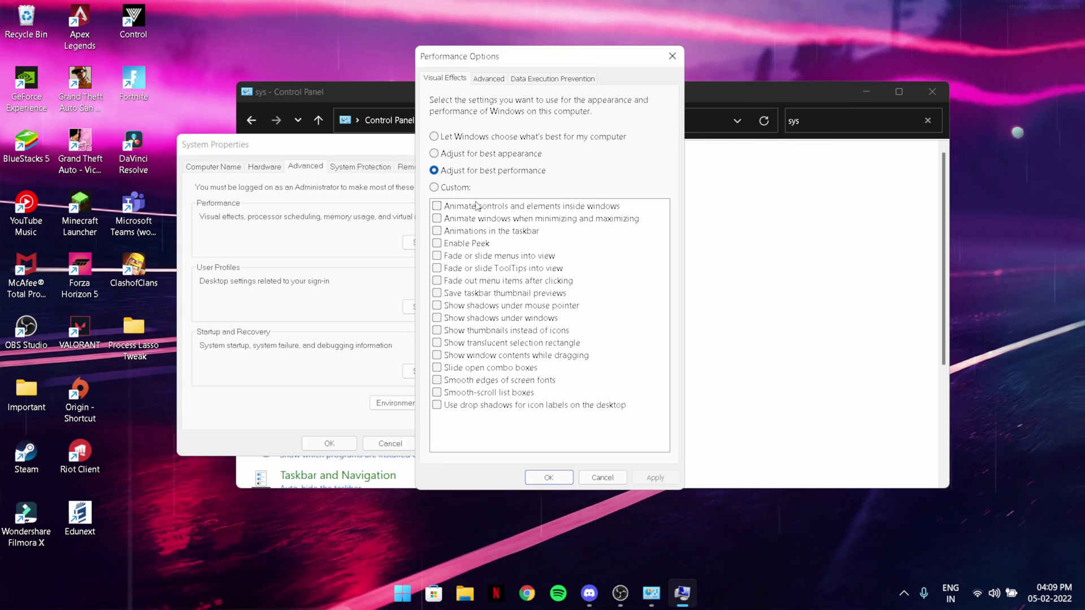
{"action": "left_click", "coordinate": [434, 137]}
{"action": "left_click", "coordinate": [656, 478]}
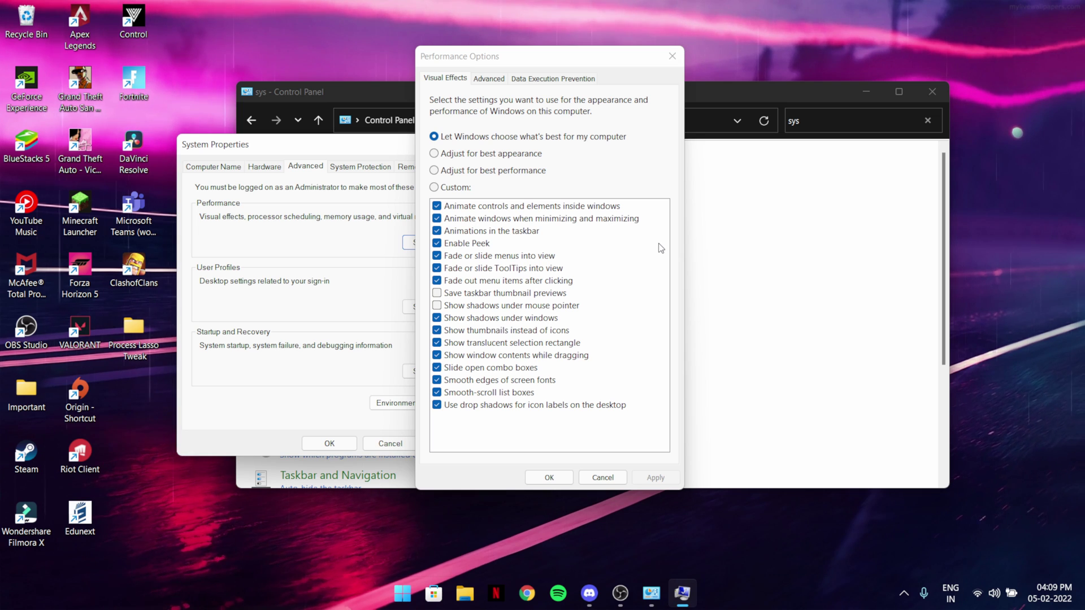
{"action": "left_click_drag", "start_coordinate": [589, 59], "coordinate": [551, 73]}
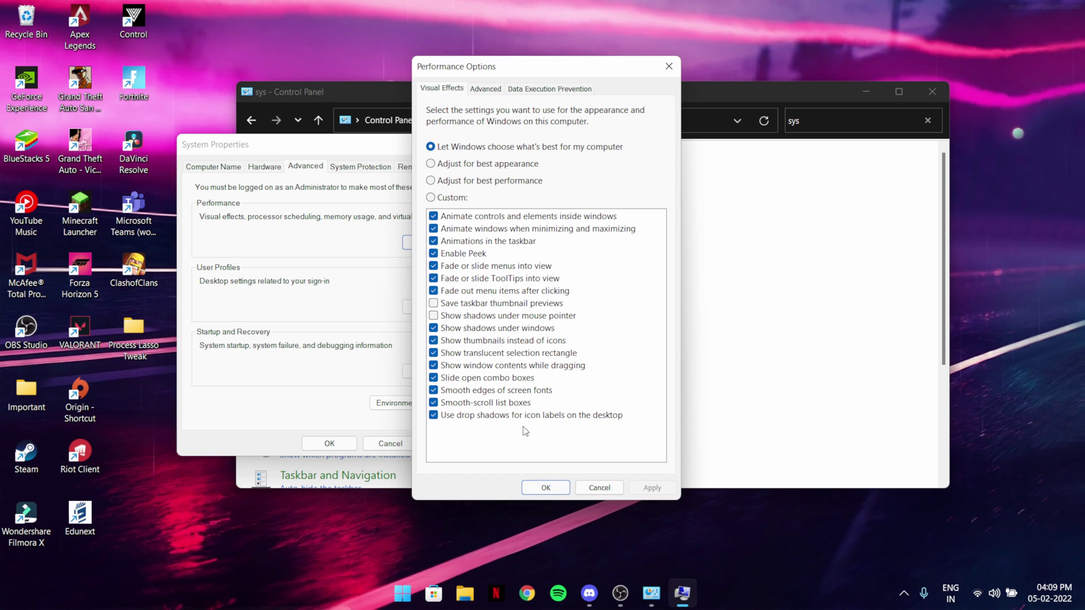
{"action": "left_click", "coordinate": [545, 488]}
- Close System Properties and Control Panel, then launch Windows Settings from Start
{"action": "left_click", "coordinate": [330, 443]}
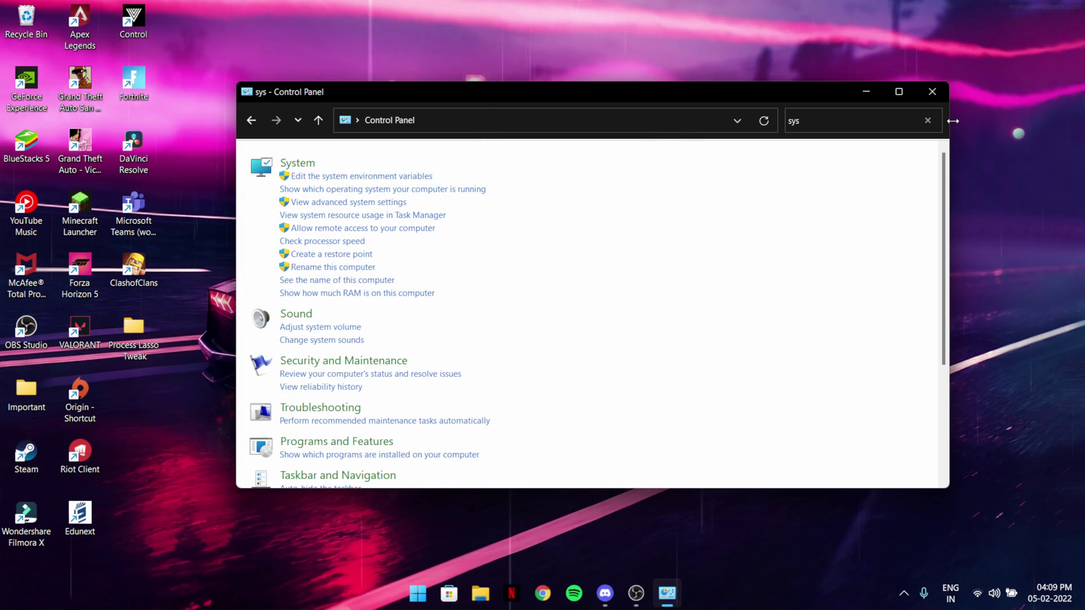
{"action": "left_click", "coordinate": [932, 92]}
{"action": "key", "text": "super"}
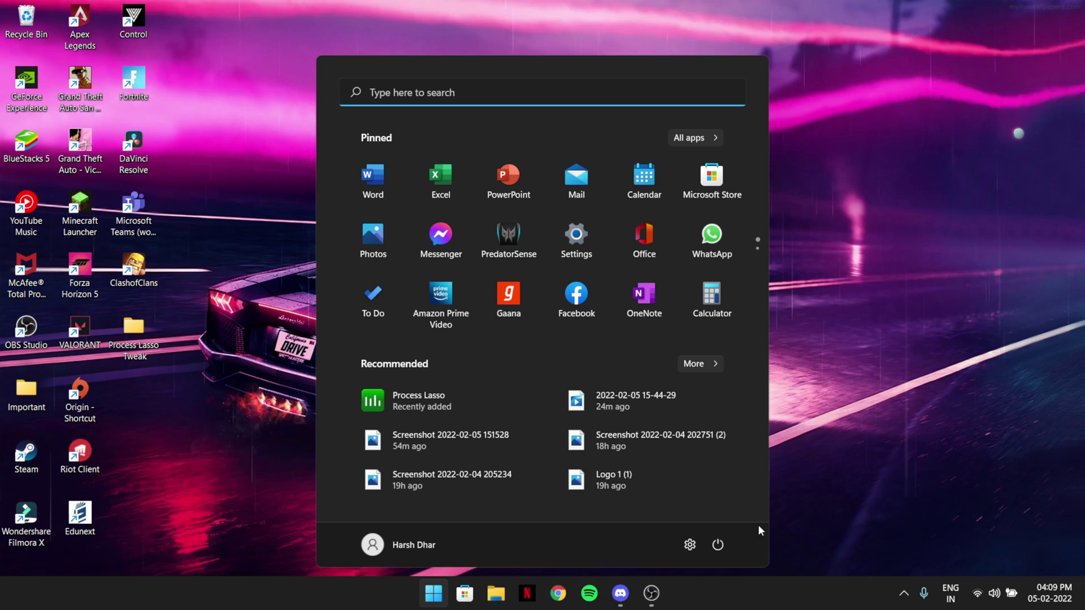
{"action": "left_click", "coordinate": [690, 544]}
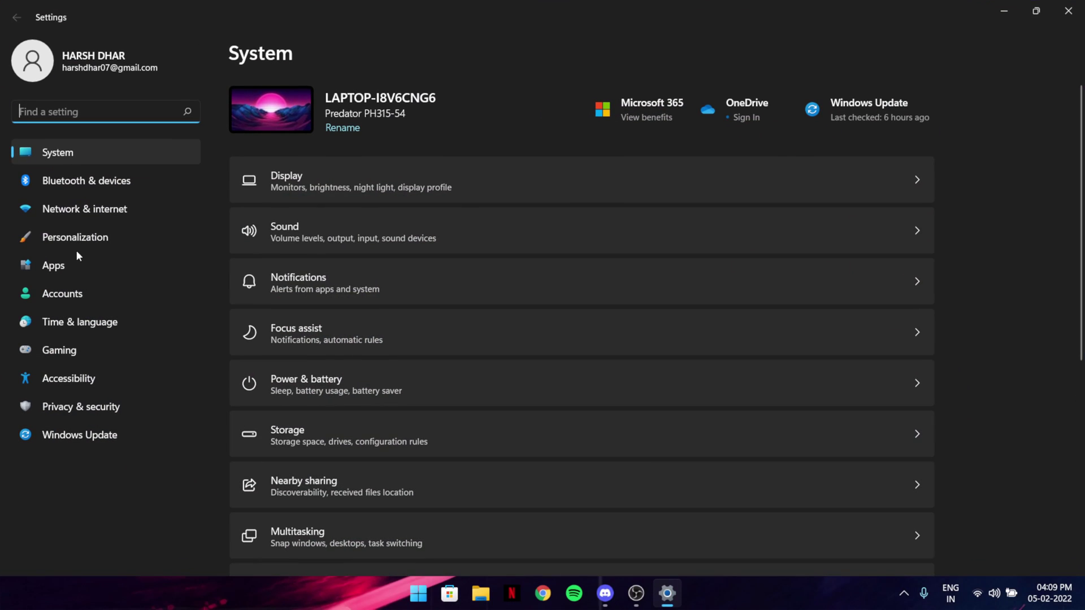
- On the Personalization Colors page, leave Transparency effects switched Off
{"action": "left_click", "coordinate": [100, 241]}
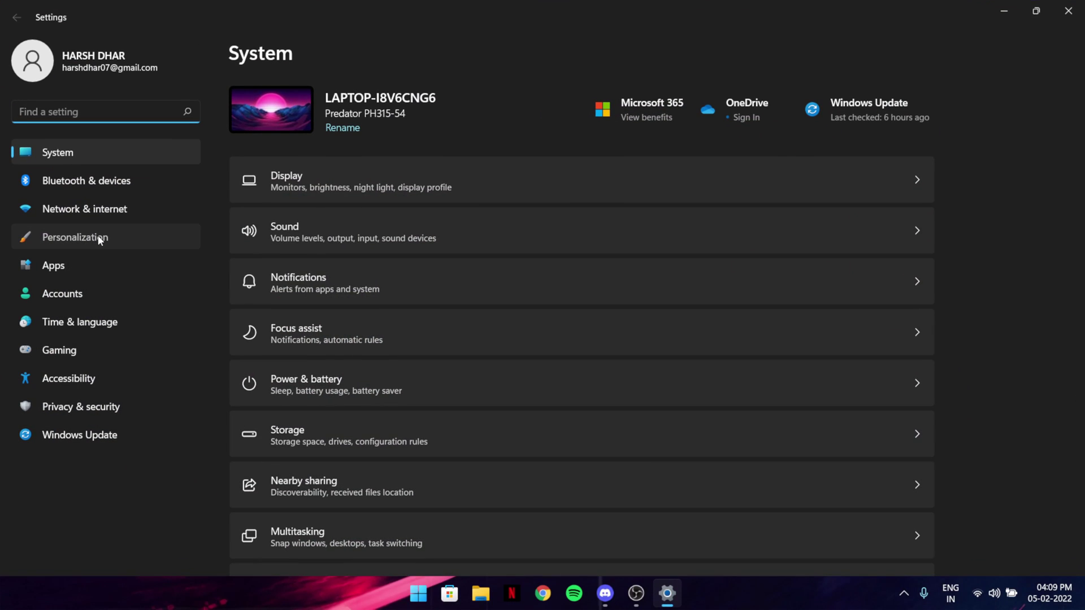
{"action": "left_click", "coordinate": [375, 328]}
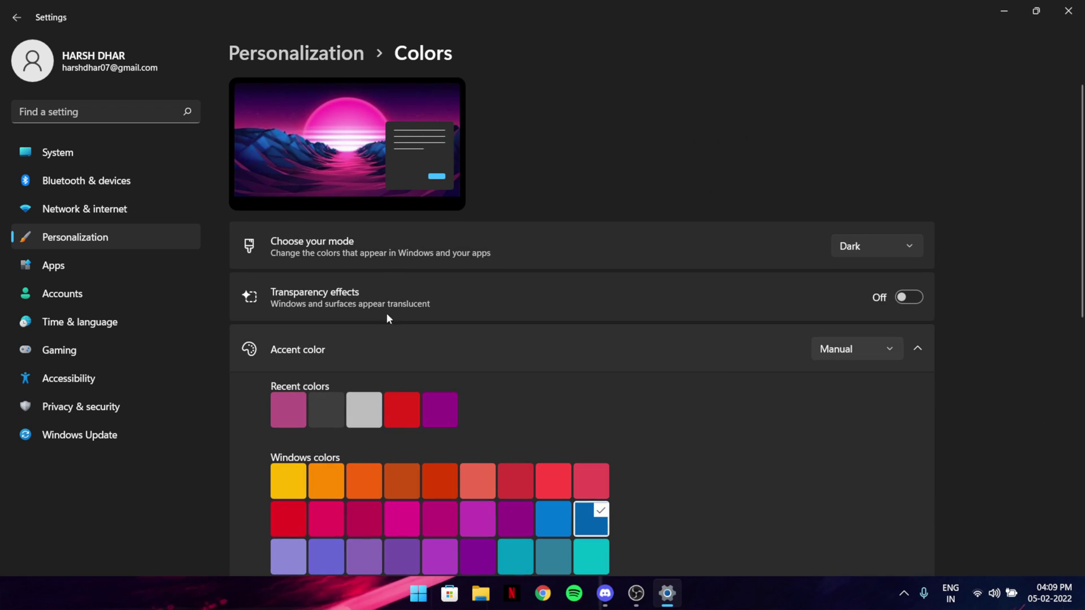
{"action": "left_click", "coordinate": [8, 10]}
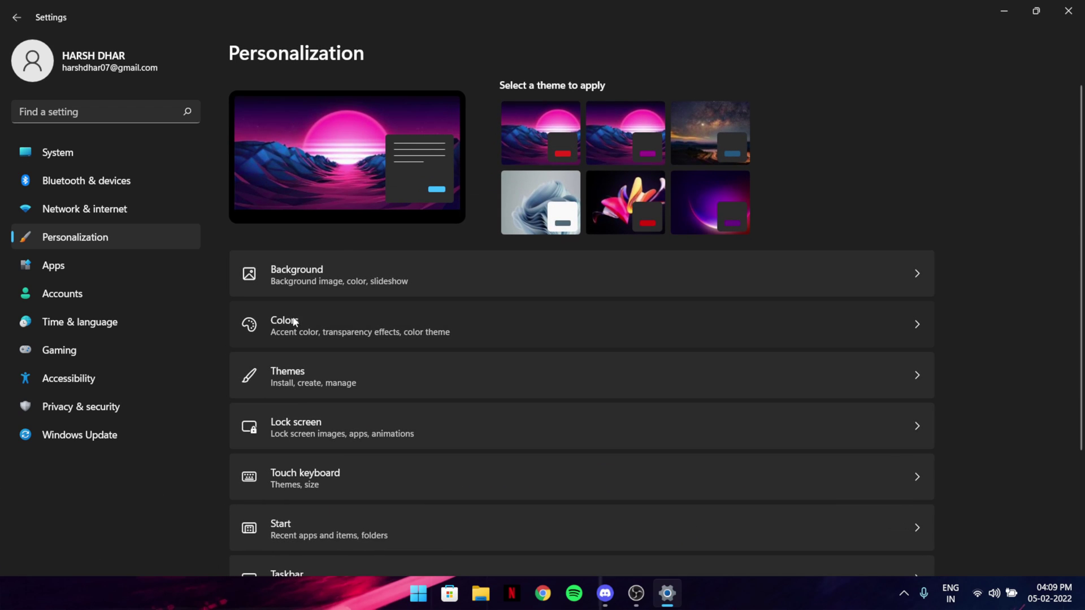
{"action": "left_click", "coordinate": [295, 321]}
{"action": "scroll", "coordinate": [259, 298], "scroll_direction": "down", "scroll_amount": 1}
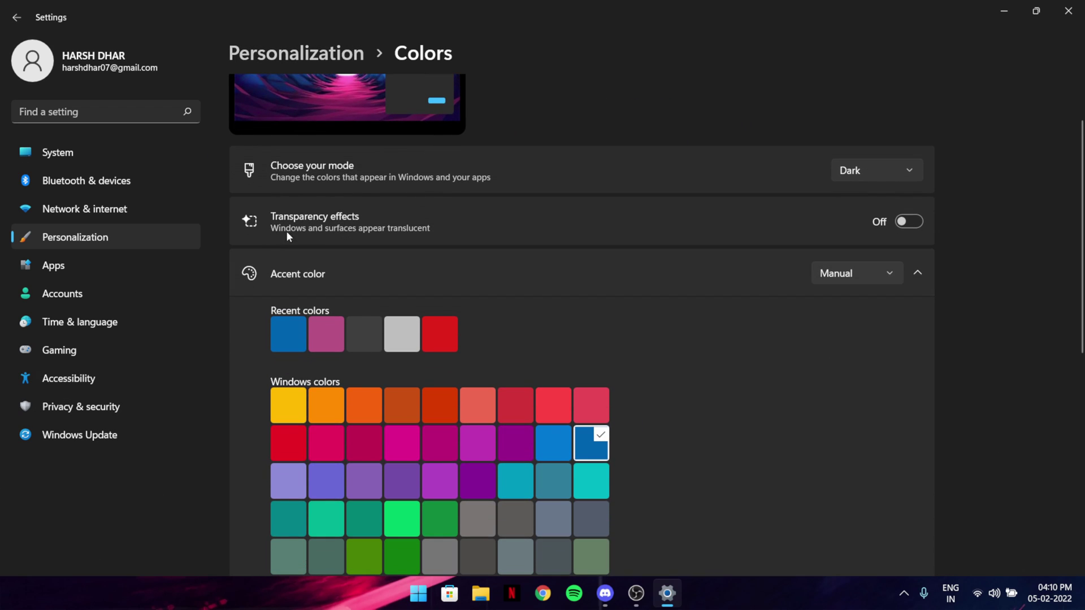
{"action": "left_click", "coordinate": [916, 222]}
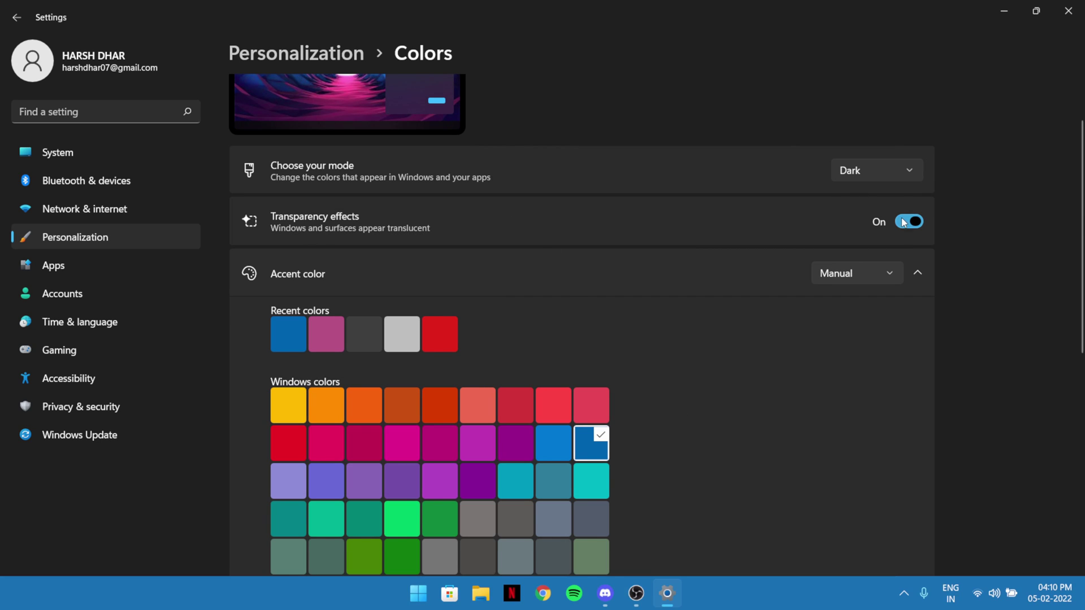
{"action": "left_click", "coordinate": [903, 222]}
{"action": "left_click", "coordinate": [909, 222]}
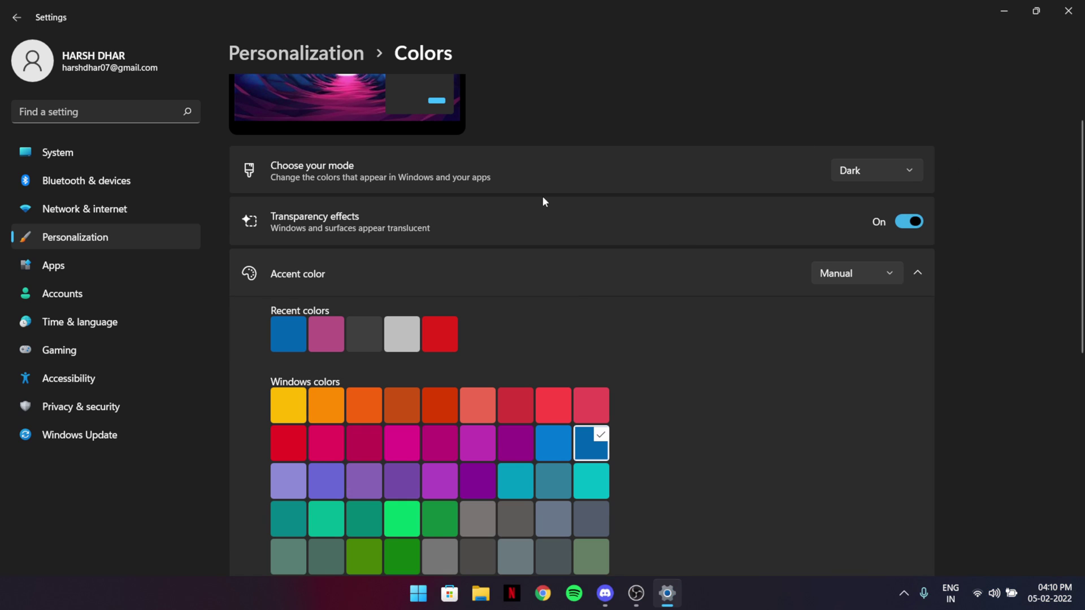
{"action": "left_click", "coordinate": [916, 224]}
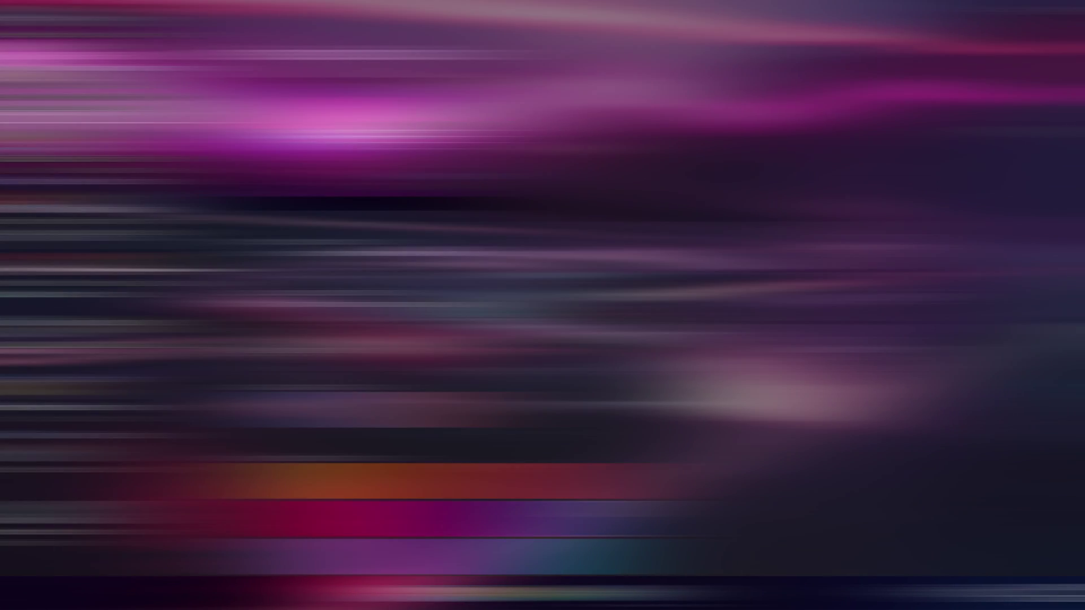
- Search 'vis' to reach Visual effects settings and switch Animation effects Off
{"action": "left_click", "coordinate": [433, 593]}
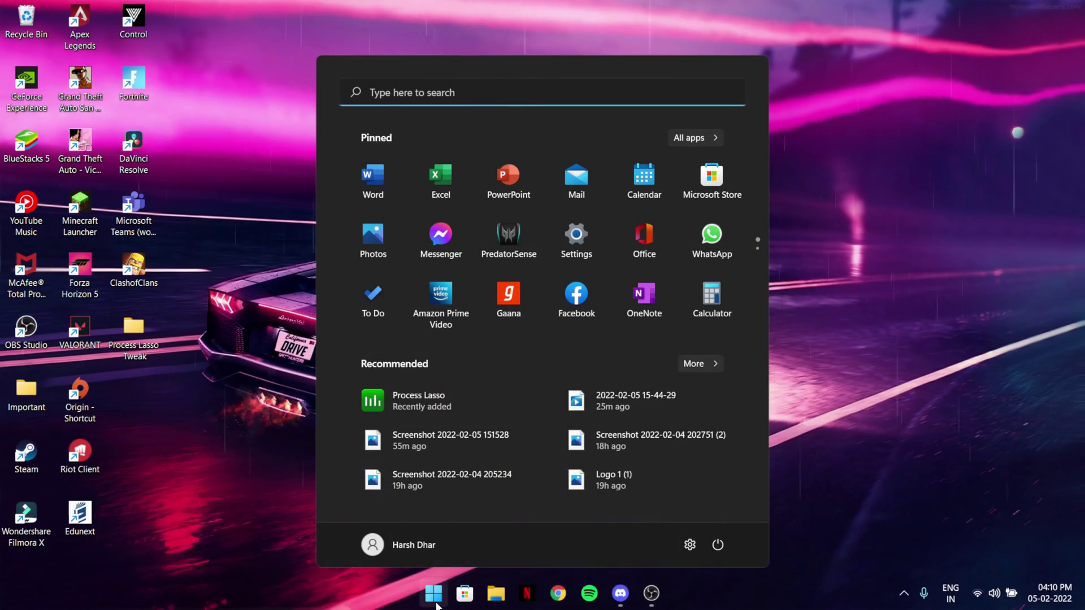
{"action": "type", "text": "vis"}
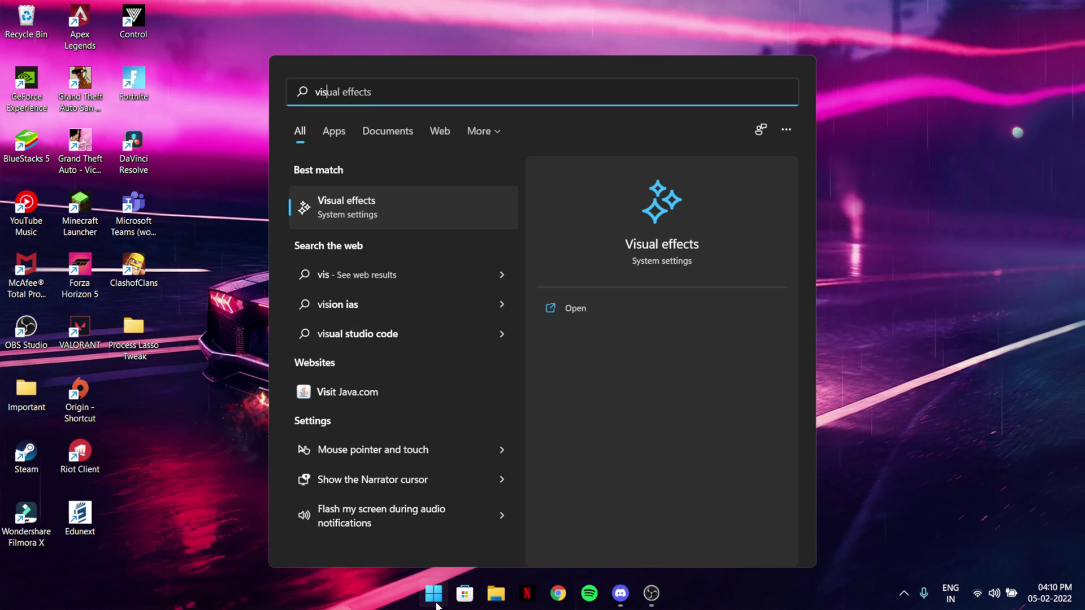
{"action": "key", "text": "Return"}
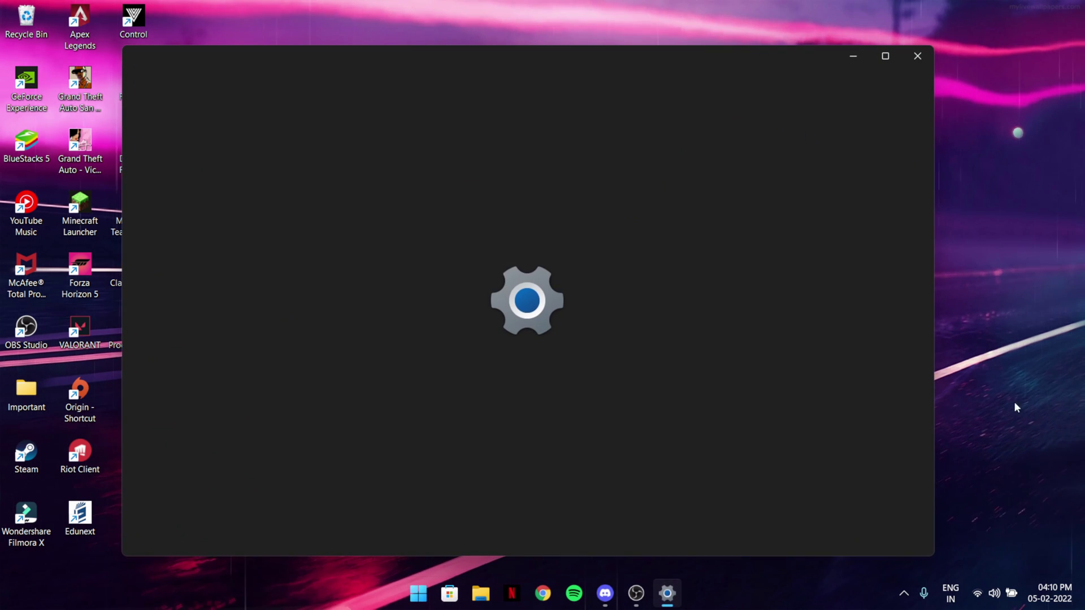
{"action": "left_click_drag", "start_coordinate": [724, 59], "coordinate": [802, 57]}
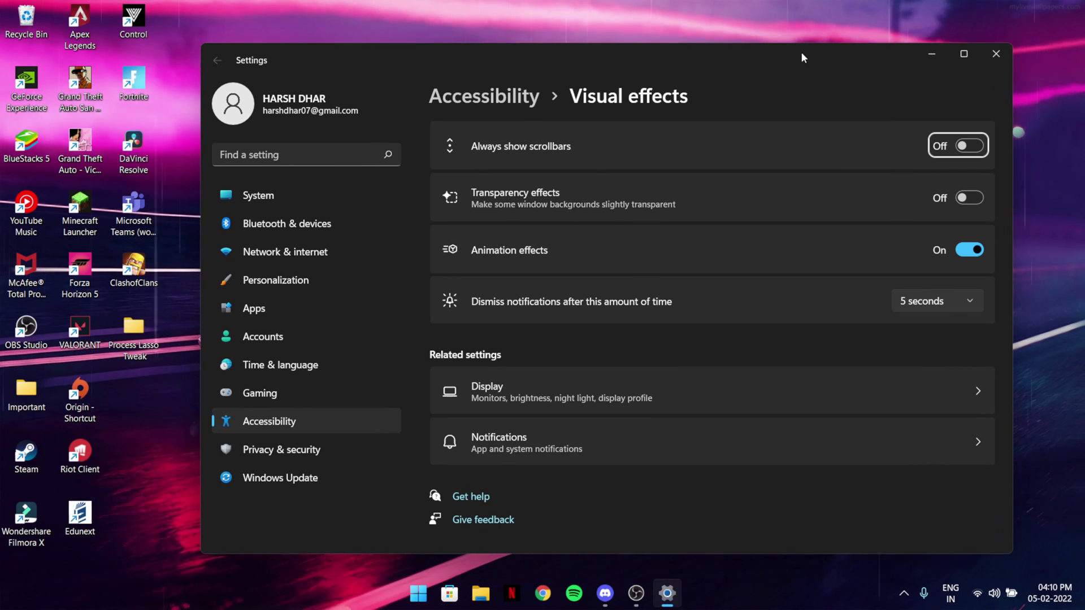
{"action": "left_click", "coordinate": [974, 241]}
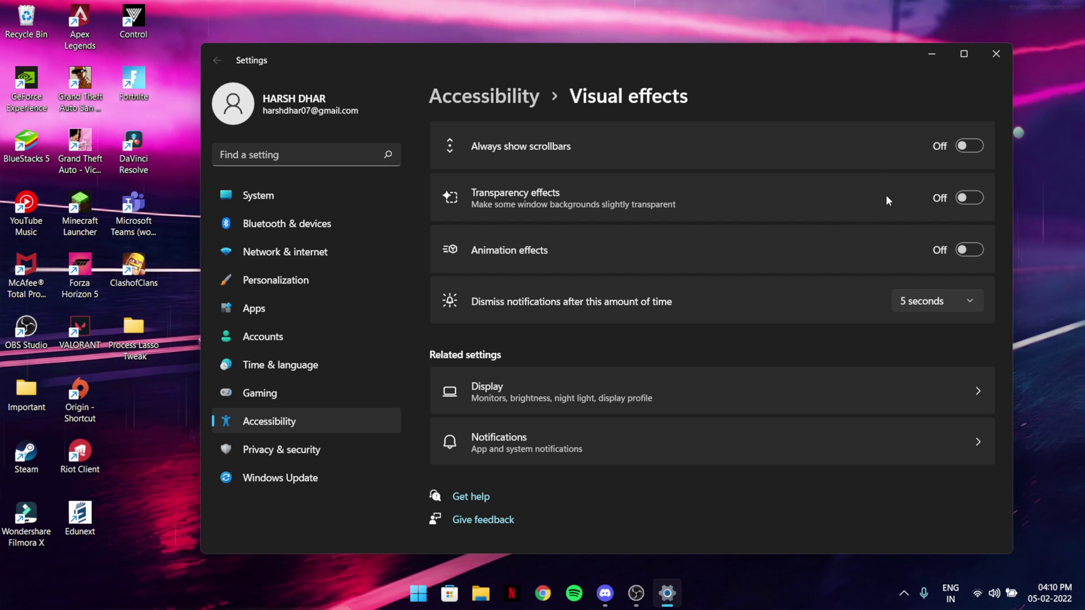
- Briefly open and close the Start menu, File Explorer and Spotify
{"action": "left_click", "coordinate": [418, 593]}
{"action": "left_click", "coordinate": [418, 593]}
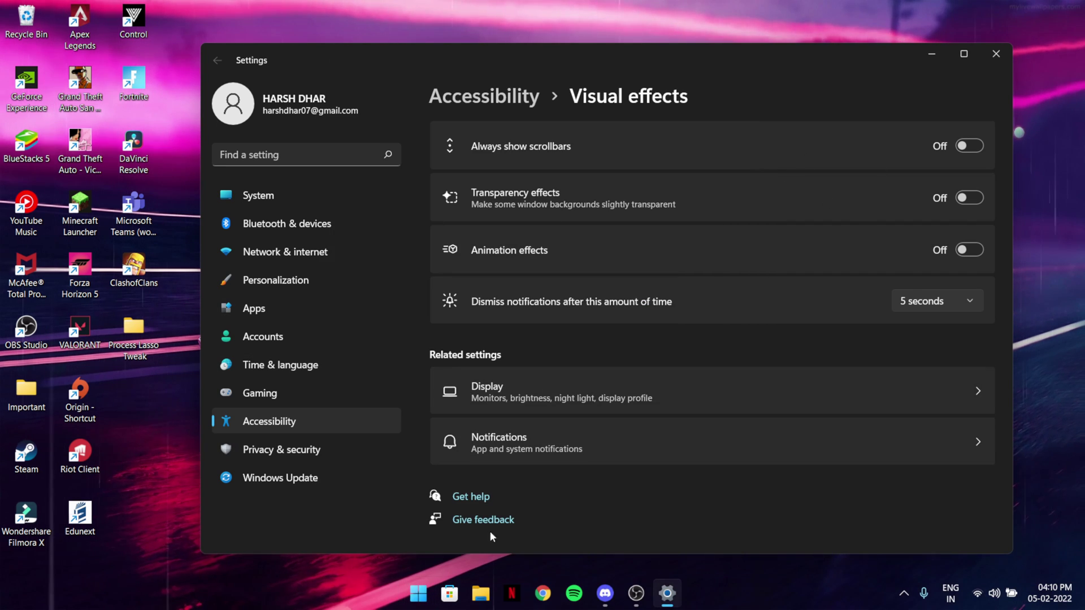
{"action": "left_click", "coordinate": [480, 593]}
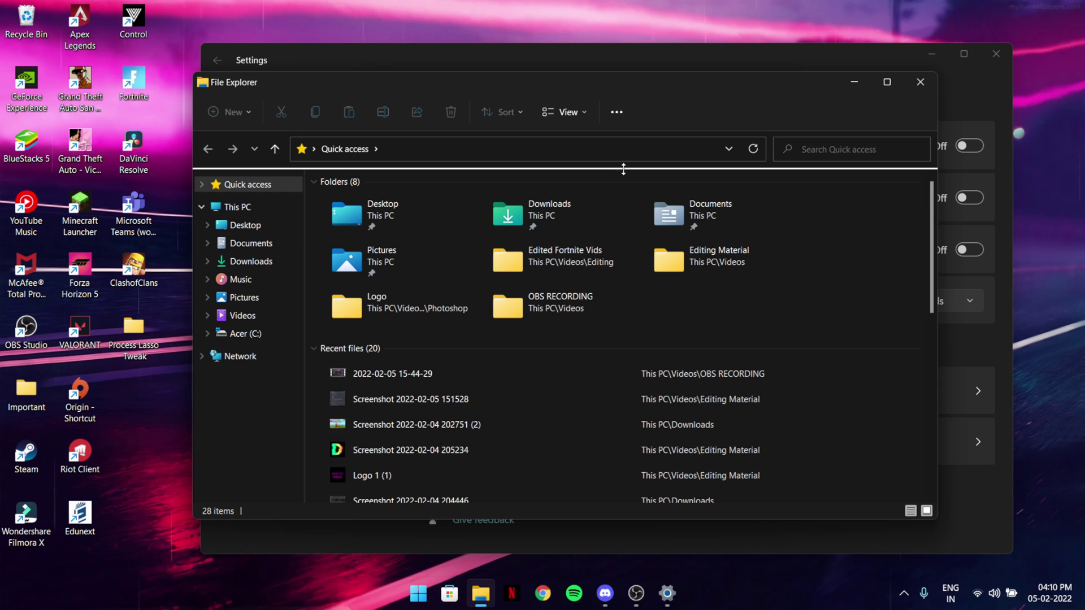
{"action": "left_click", "coordinate": [920, 82]}
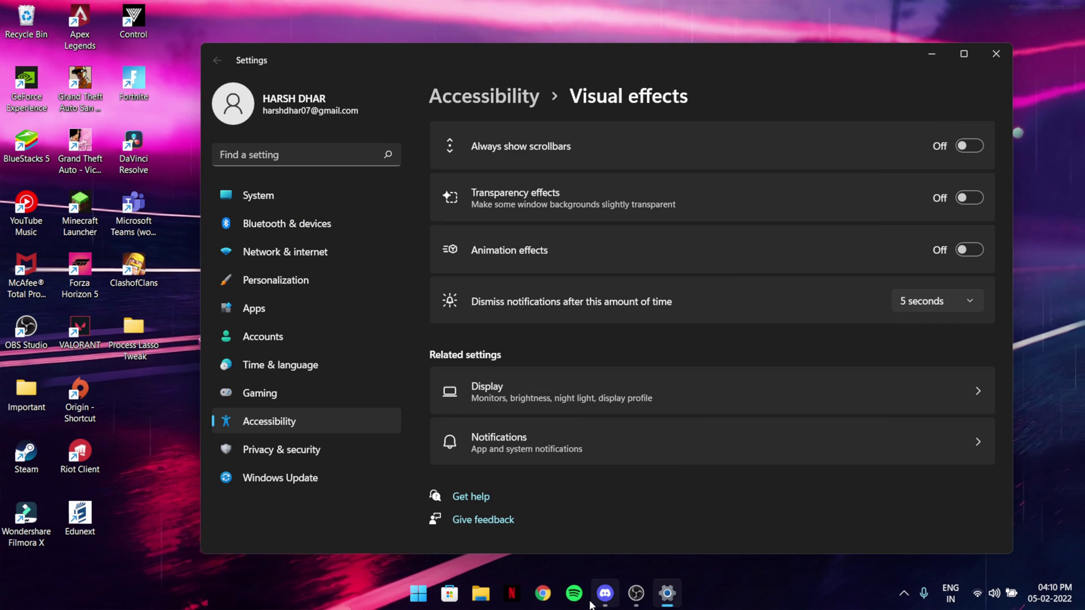
{"action": "left_click", "coordinate": [573, 594]}
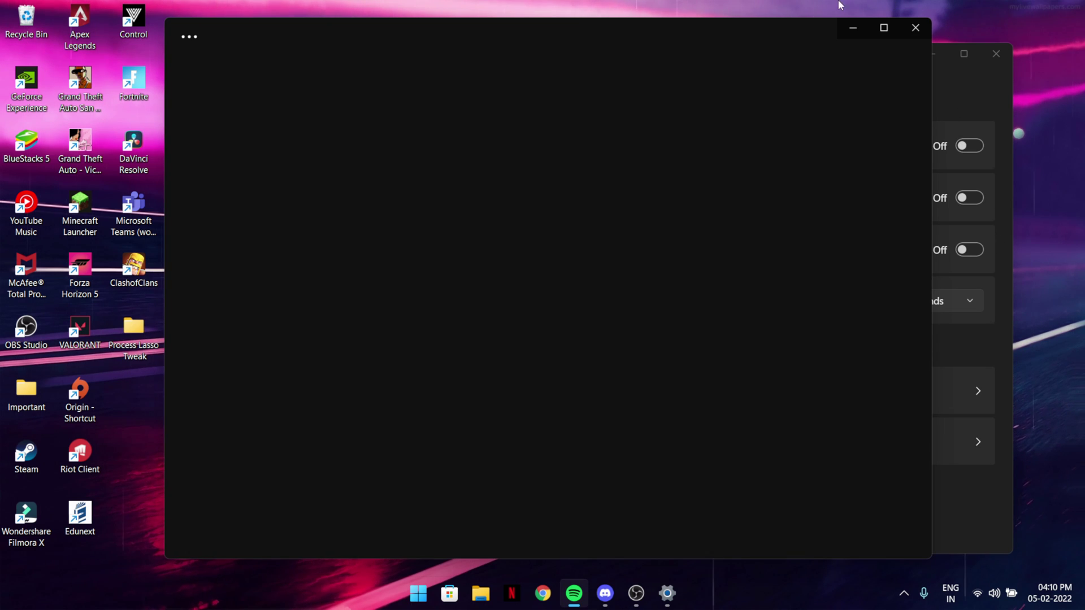
{"action": "left_click", "coordinate": [904, 27]}
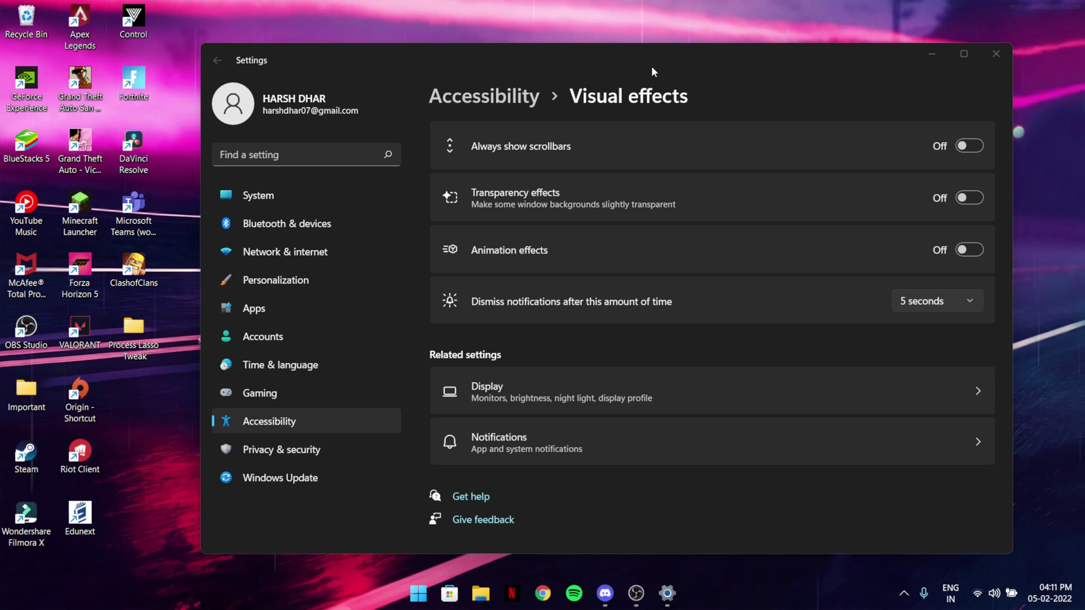
- Maximize then minimize Settings, and open and close the Process Lasso Tweak desktop folder
{"action": "double_click", "coordinate": [655, 48]}
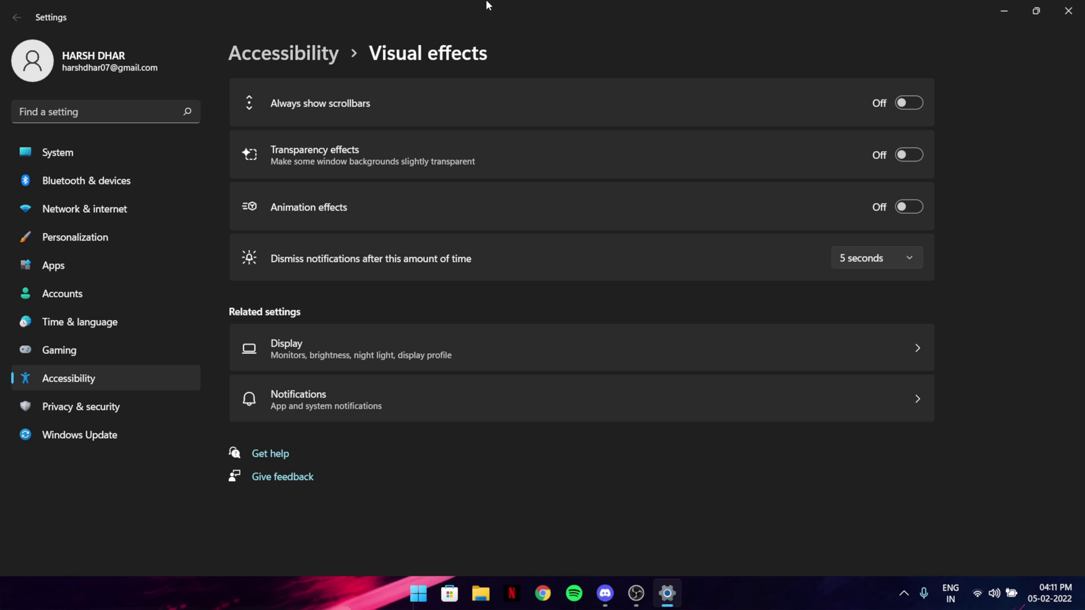
{"action": "left_click", "coordinate": [1004, 6]}
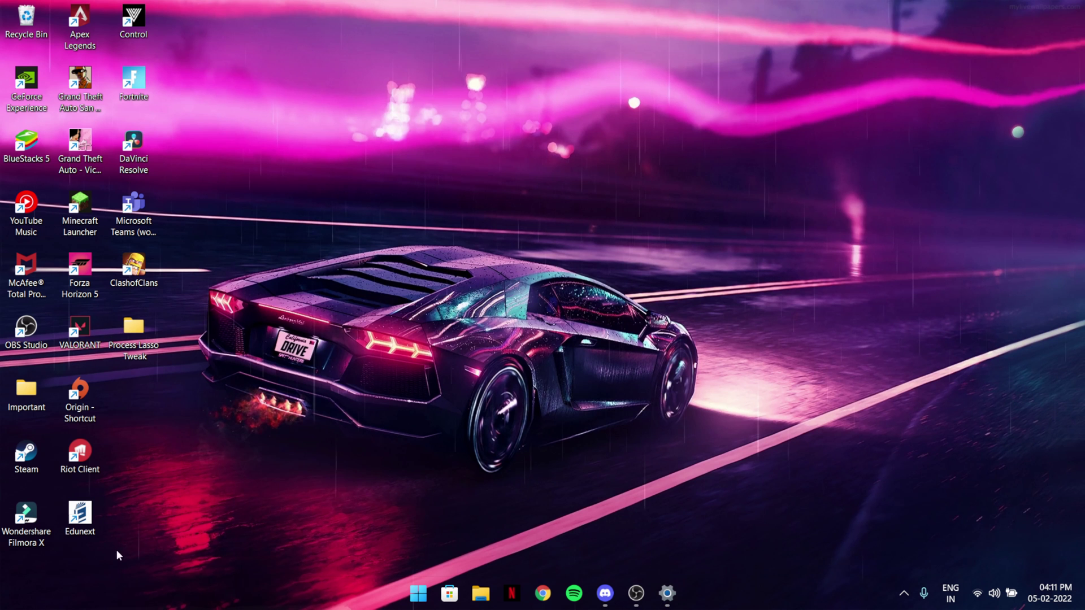
{"action": "double_click", "coordinate": [139, 353]}
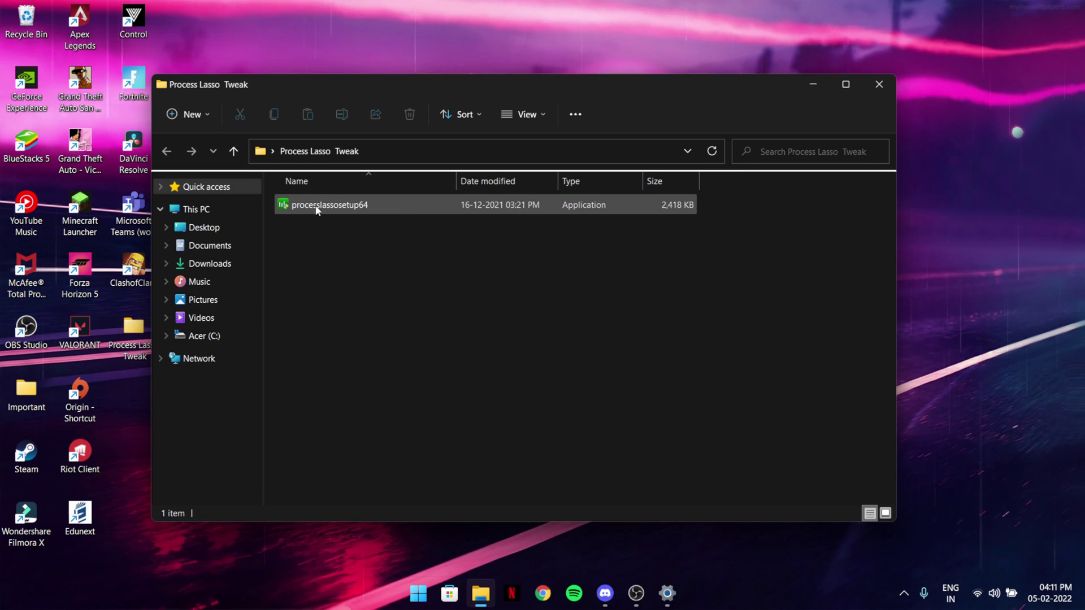
{"action": "left_click", "coordinate": [879, 85]}
{"action": "mouse_move", "coordinate": [648, 597]}
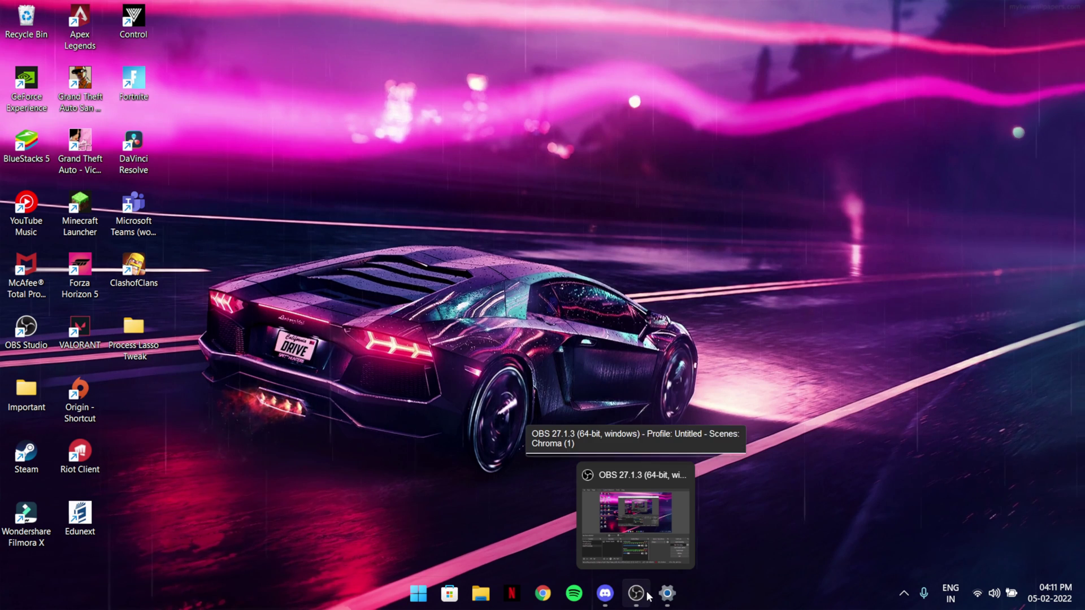